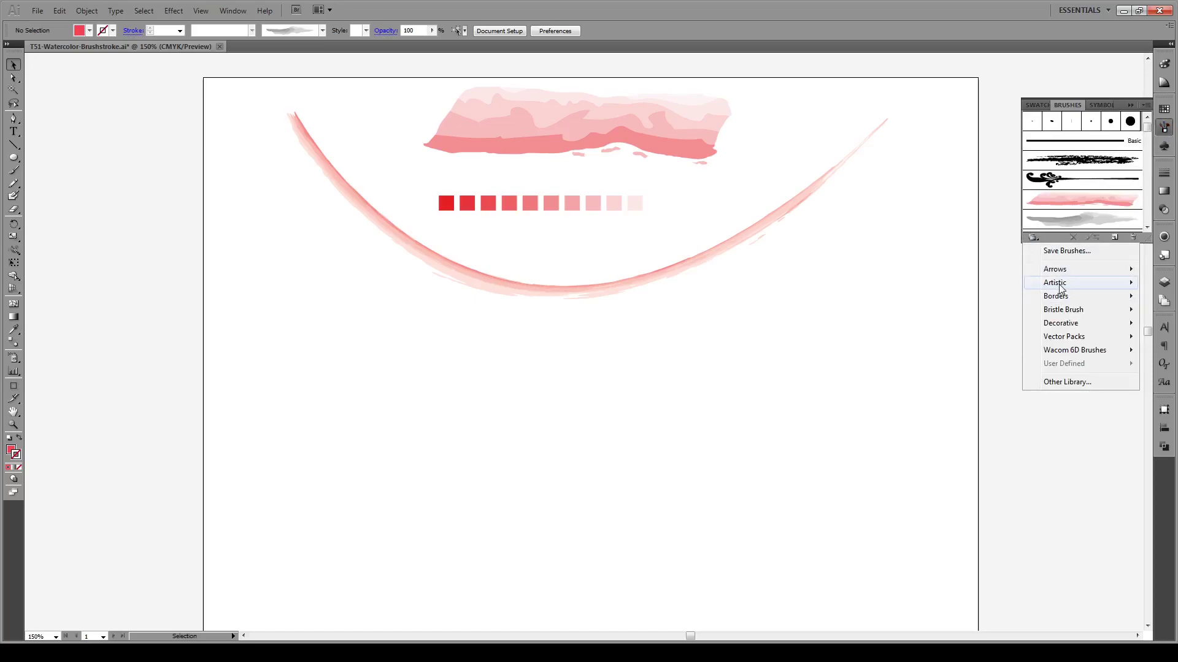
# Open the Artistic_Watercolor brush library to view its brushes, and close it again.
pyautogui.moveTo(1060, 289)
pyautogui.click(932, 347)
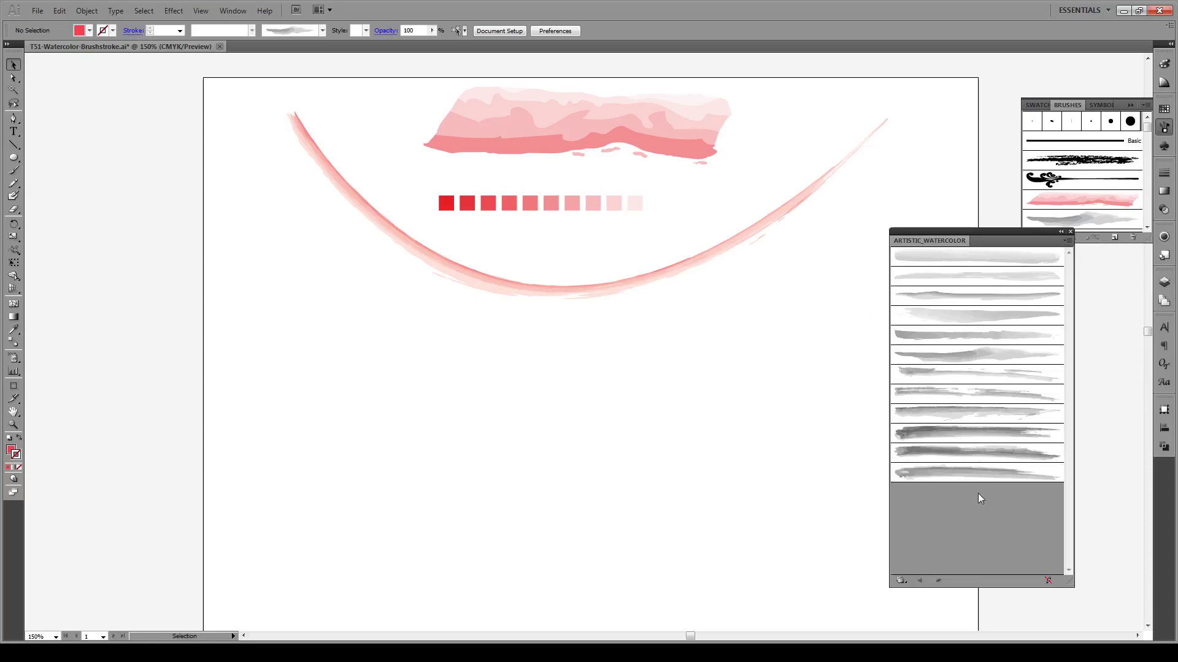
pyautogui.click(1071, 232)
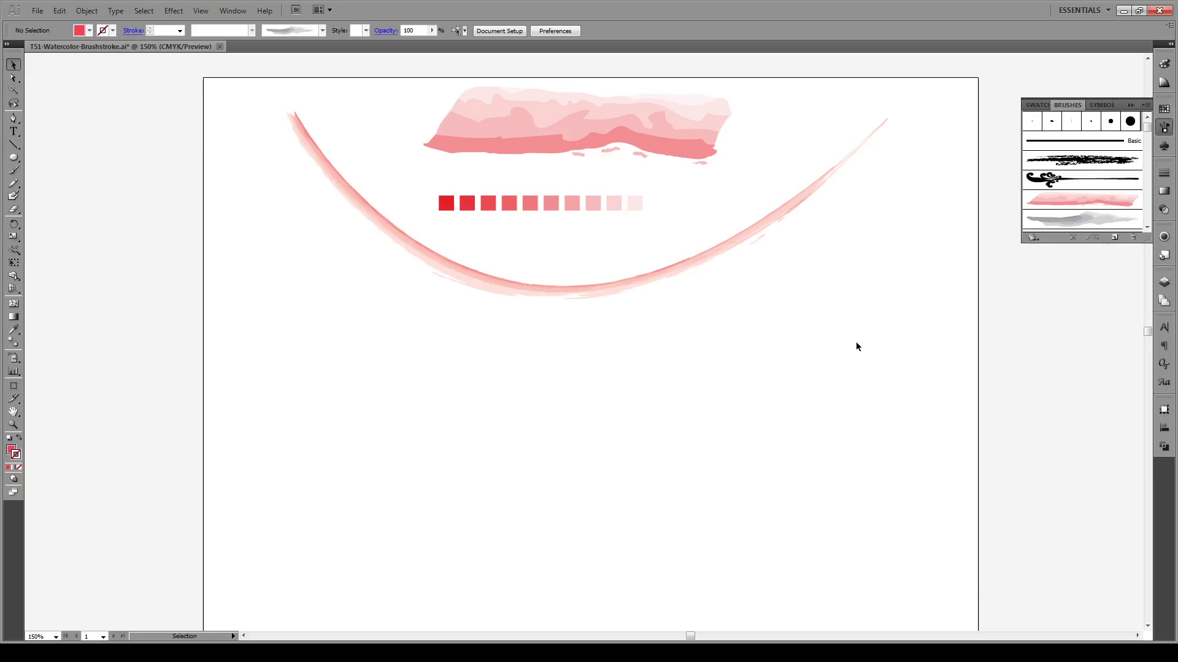
# Draw a closed, wavy-edged outline about 11.7 cm wide and 3.5 cm high below the curved stroke with the Pencil tool.
pyautogui.doubleClick(13, 186)
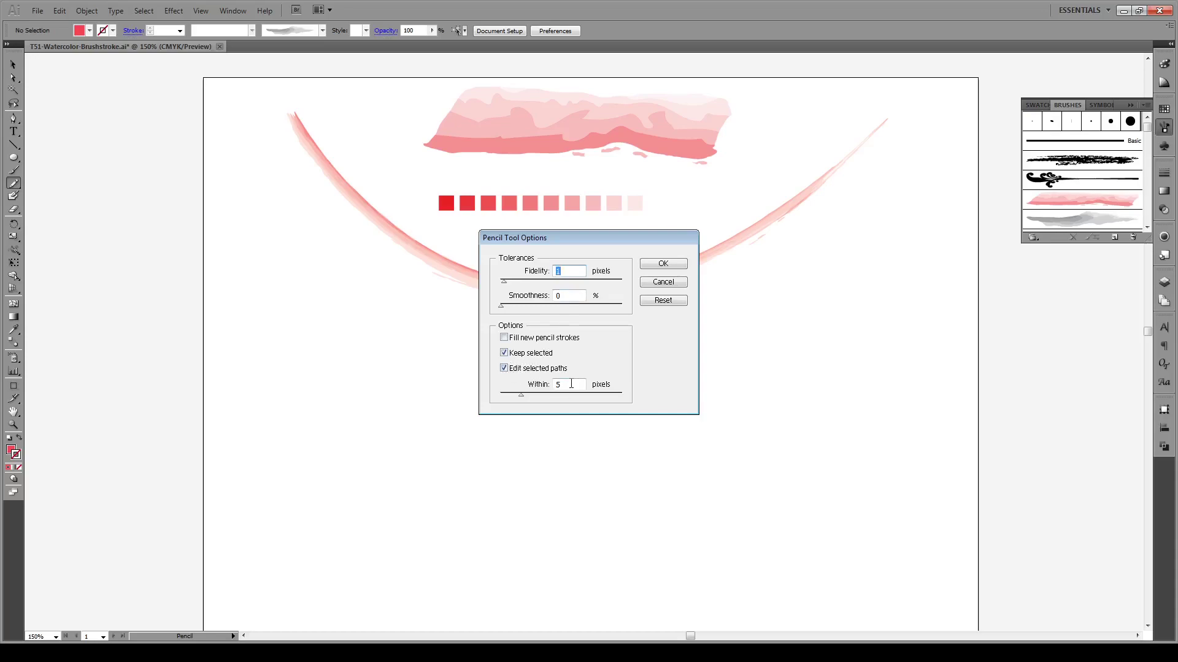
pyautogui.click(664, 264)
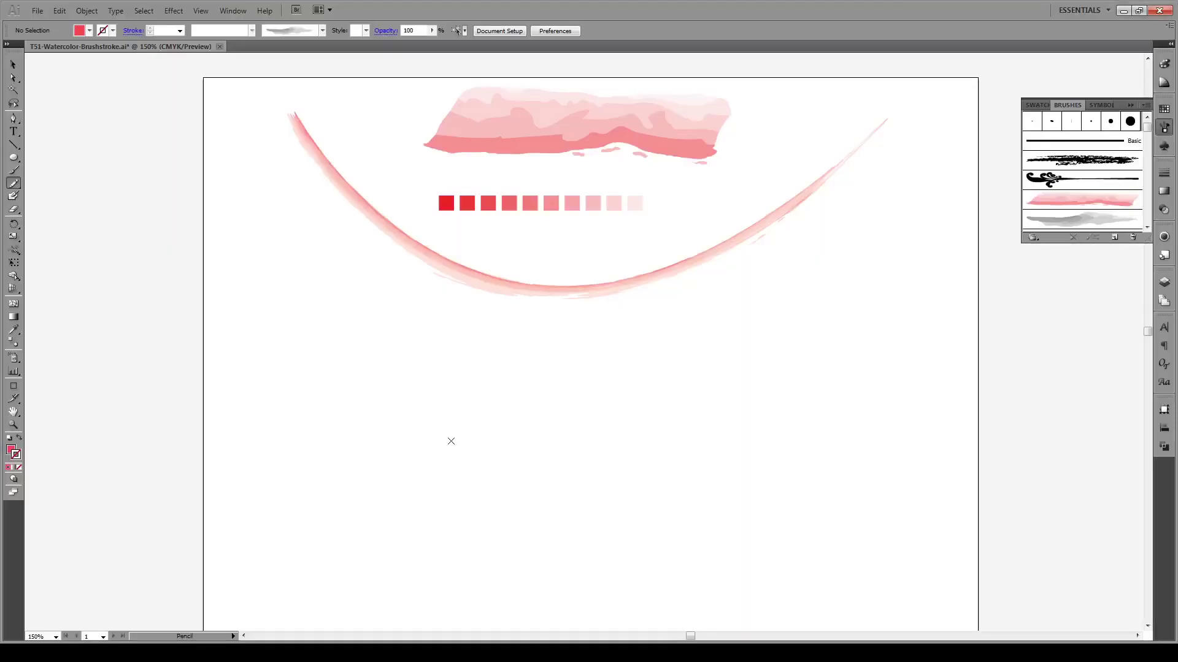
pyautogui.moveTo(416, 423)
pyautogui.mouseDown()
pyautogui.moveTo(682, 435)
pyautogui.moveTo(703, 403)
pyautogui.moveTo(701, 357)
pyautogui.moveTo(532, 362)
pyautogui.moveTo(459, 348)
pyautogui.moveTo(428, 374)
pyautogui.moveTo(453, 349)
pyautogui.moveTo(400, 404)
pyautogui.moveTo(416, 422)
pyautogui.mouseUp()
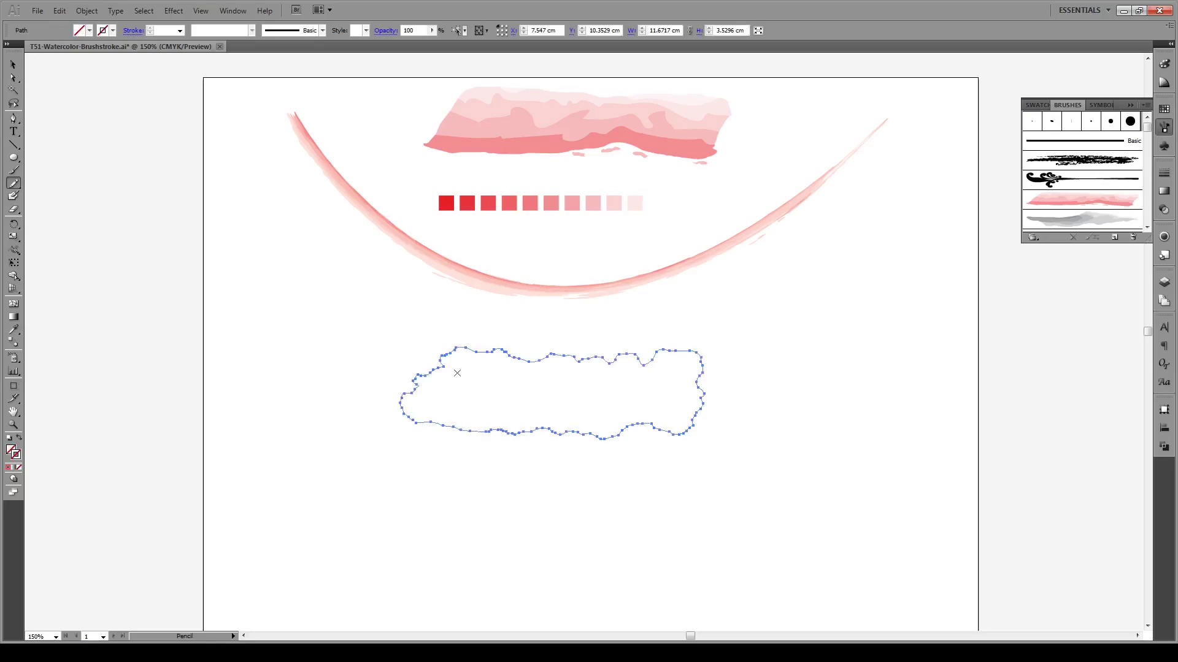
pyautogui.hotkey('ctrl', 'shift', 'b')
pyautogui.press('v')
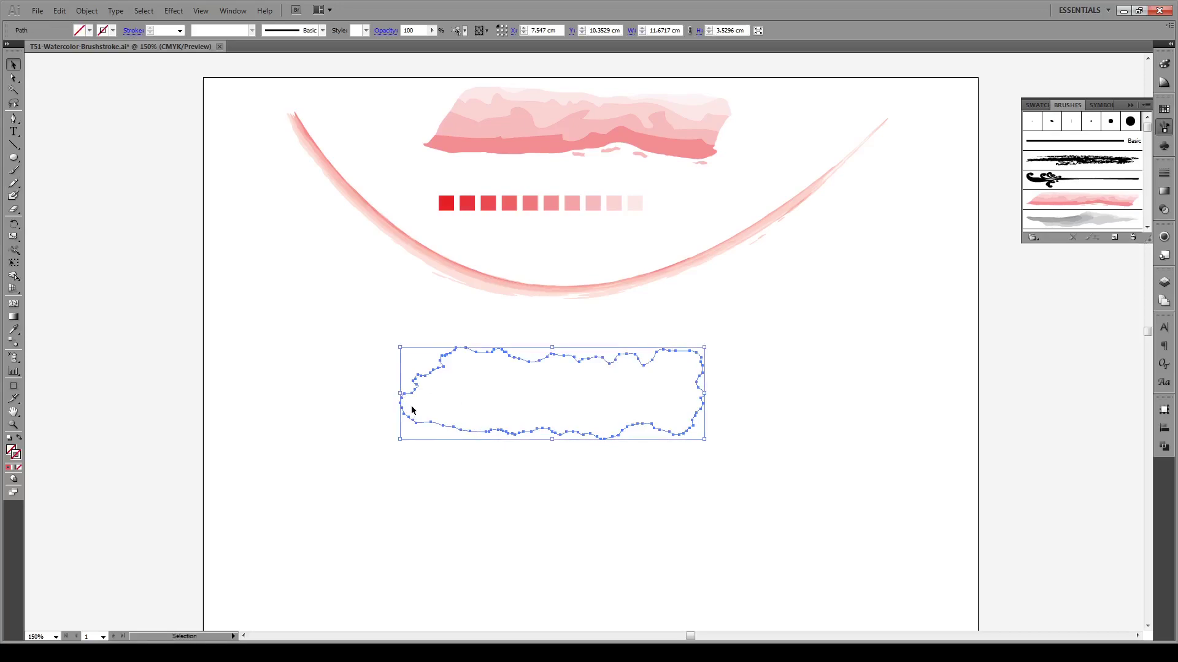
# Fill the wavy outline with solid red F2202F and leave it without a stroke.
pyautogui.click(465, 482)
pyautogui.click(434, 422)
pyautogui.doubleClick(14, 453)
pyautogui.click(544, 276)
pyautogui.moveTo(544, 276); pyautogui.dragTo(569, 257)
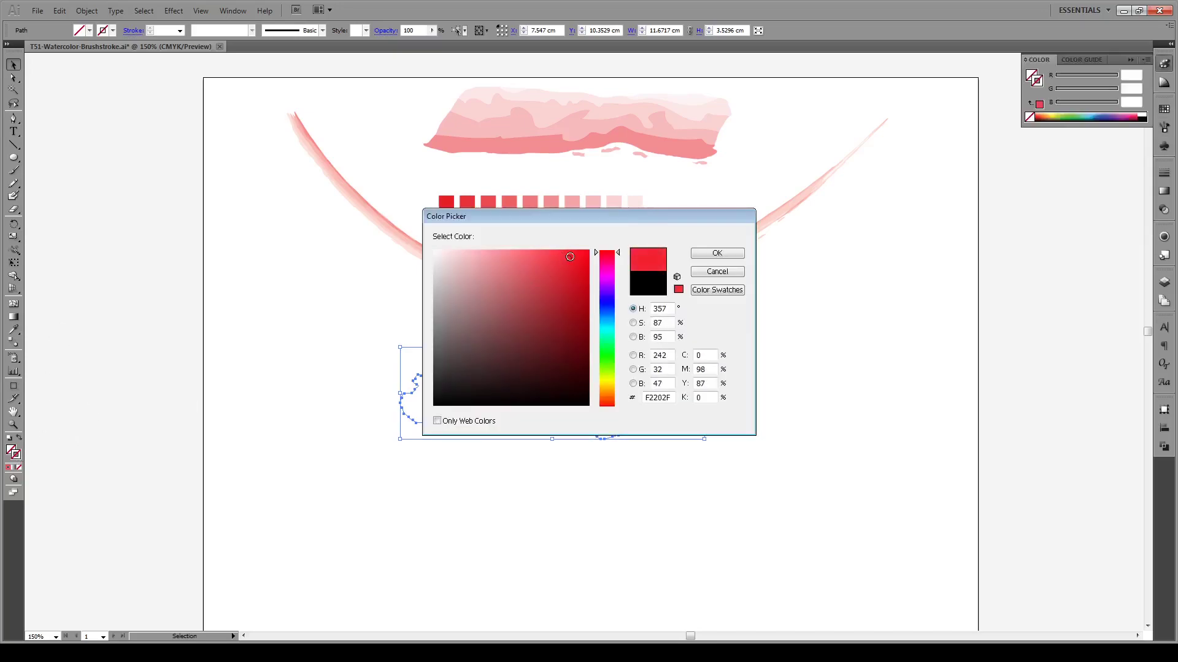
pyautogui.click(717, 253)
pyautogui.click(774, 320)
pyautogui.click(631, 355)
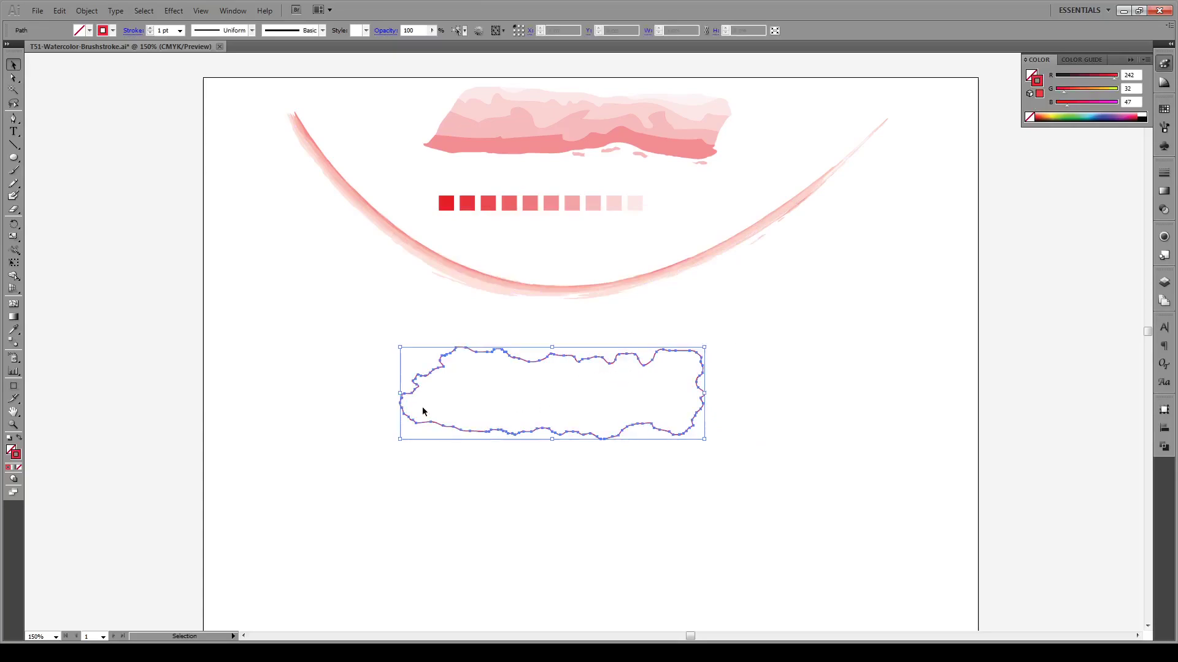
pyautogui.click(19, 438)
pyautogui.click(413, 484)
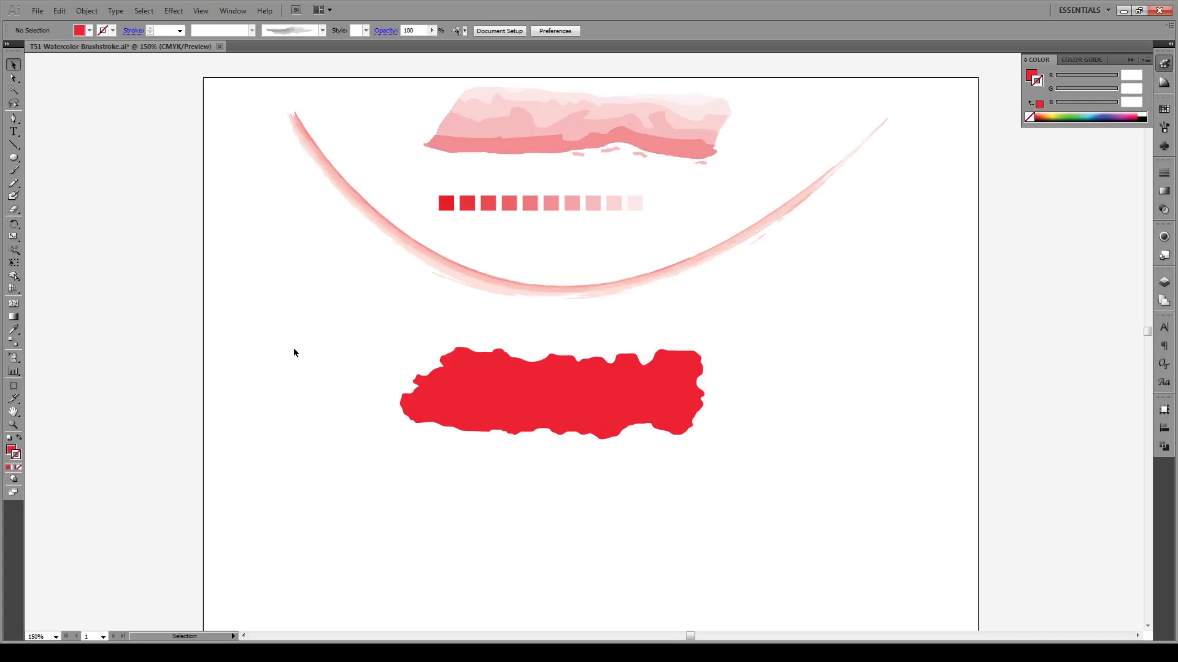
# Draw a red square about 0.7 cm wide below the shape's left end and place a copy level with it near the right end.
pyautogui.press('m')
pyautogui.moveTo(386, 464); pyautogui.dragTo(692, 475)
pyautogui.press('v')
pyautogui.click(730, 466)
# Set the opacity of the right-hand square to 0%.
pyautogui.click(689, 473)
pyautogui.click(382, 32)
pyautogui.write('0')
pyautogui.press('Return')
pyautogui.click(718, 465)
# Select both squares and set the blend options to Specified Steps with 8 steps.
pyautogui.moveTo(739, 459); pyautogui.dragTo(358, 512)
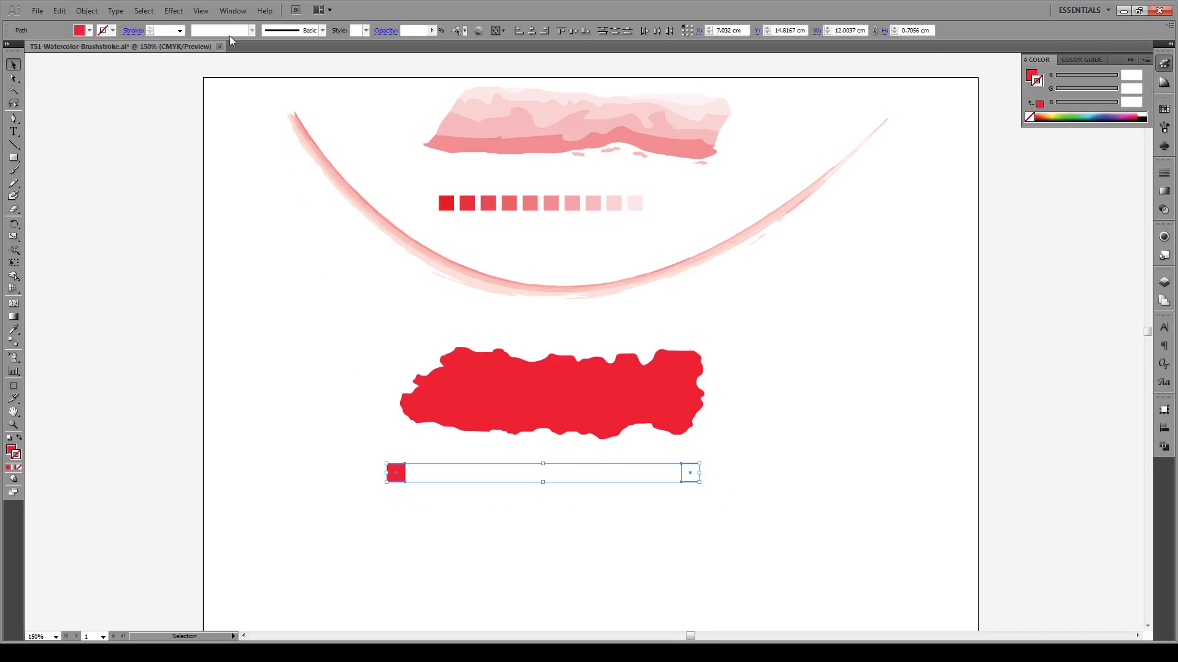
pyautogui.click(86, 10)
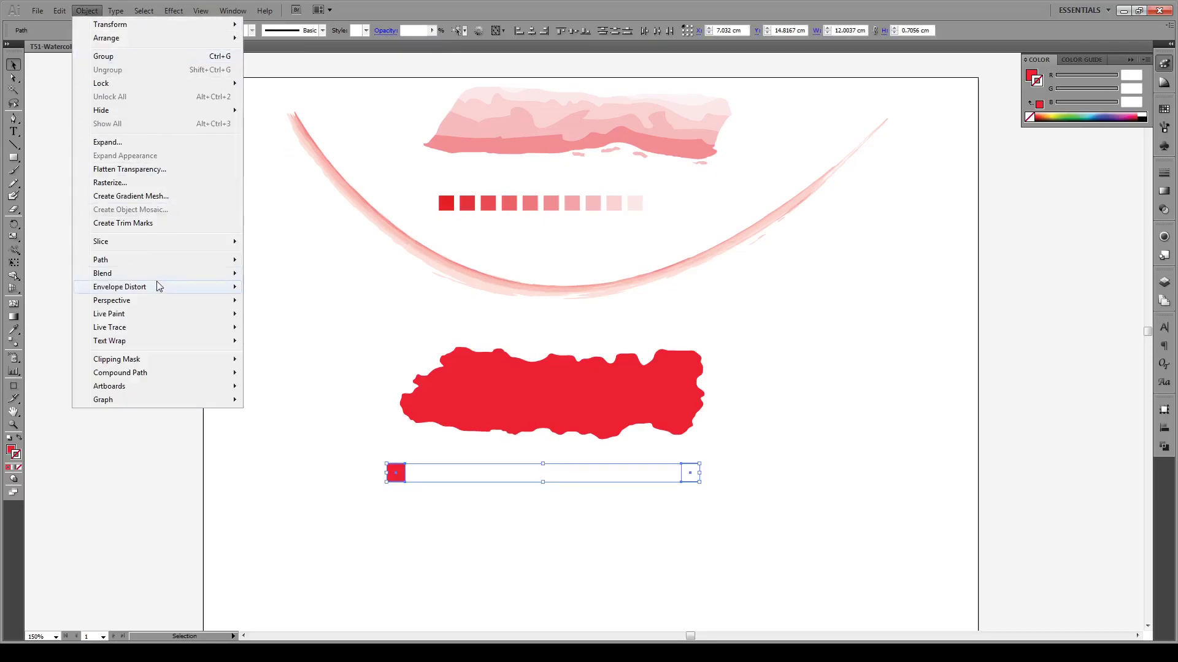
pyautogui.moveTo(194, 274)
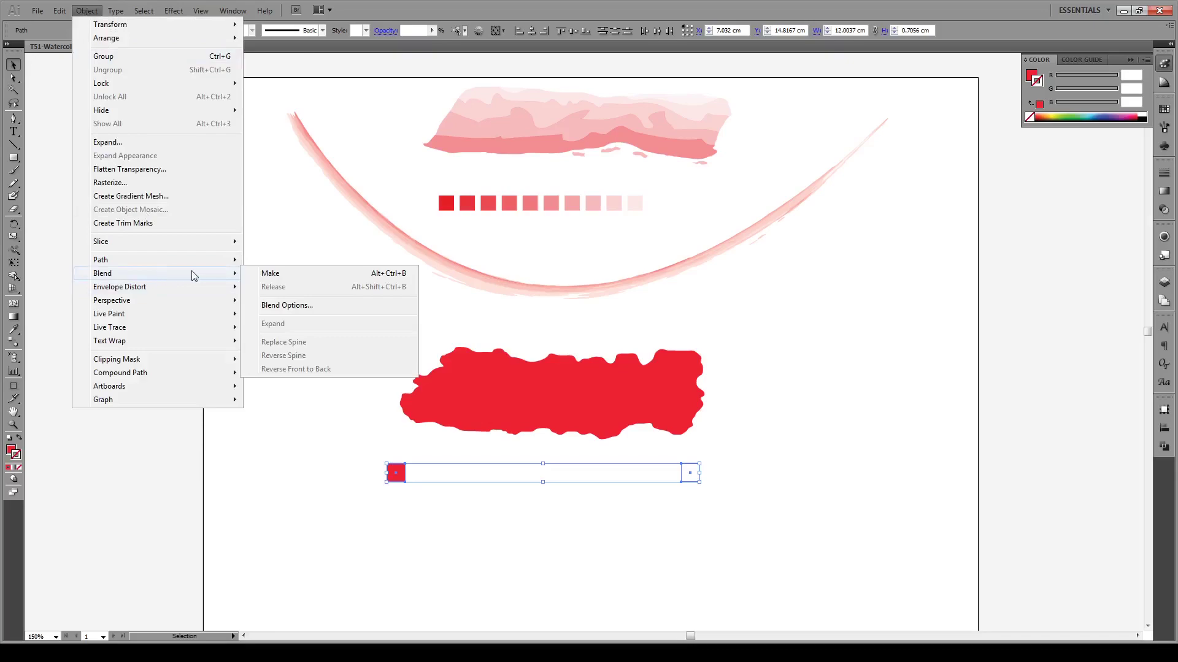
pyautogui.click(295, 306)
pyautogui.click(590, 311)
pyautogui.click(585, 334)
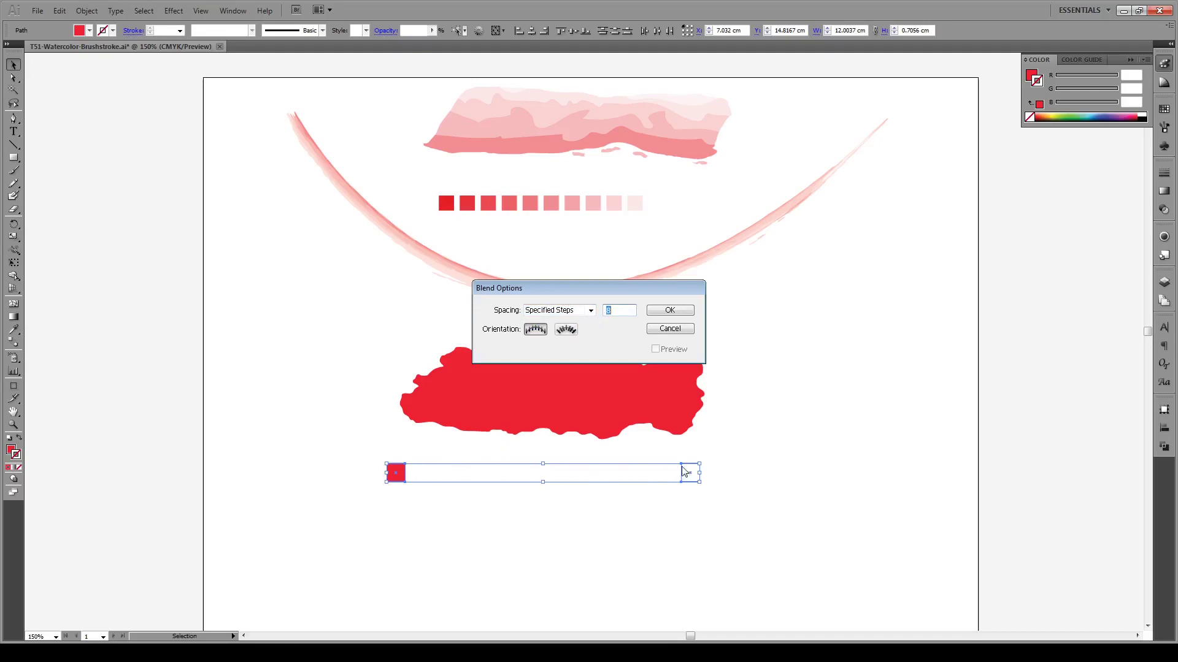
pyautogui.click(670, 310)
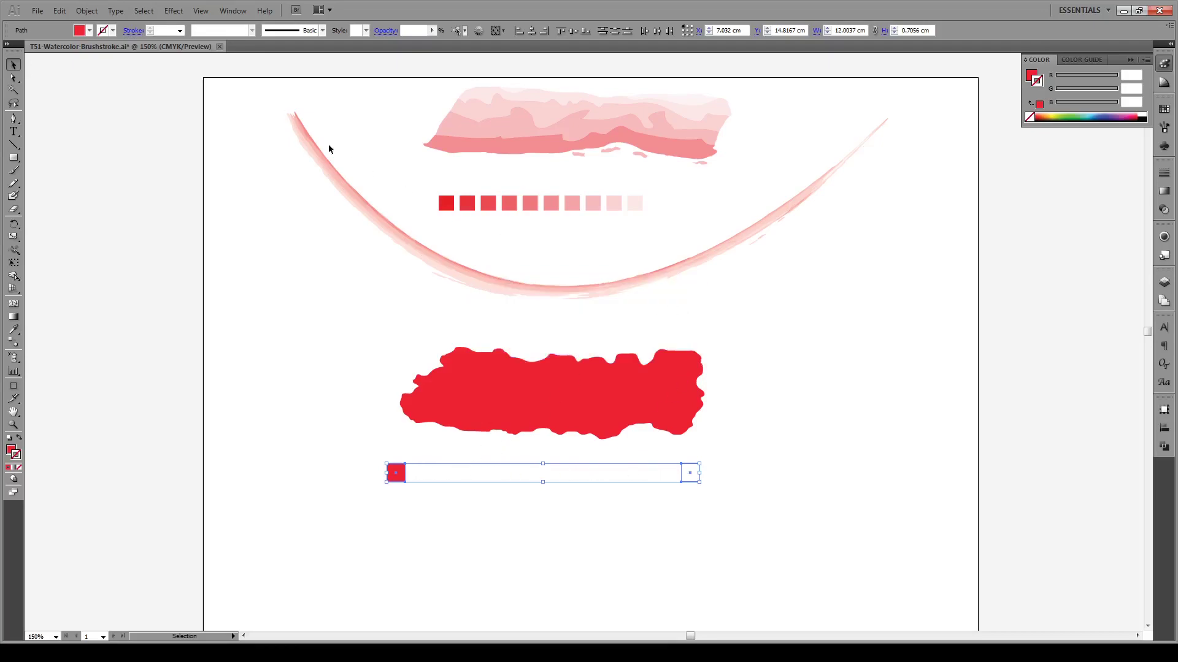
# Make a blend between the opaque square and the transparent square.
pyautogui.click(87, 10)
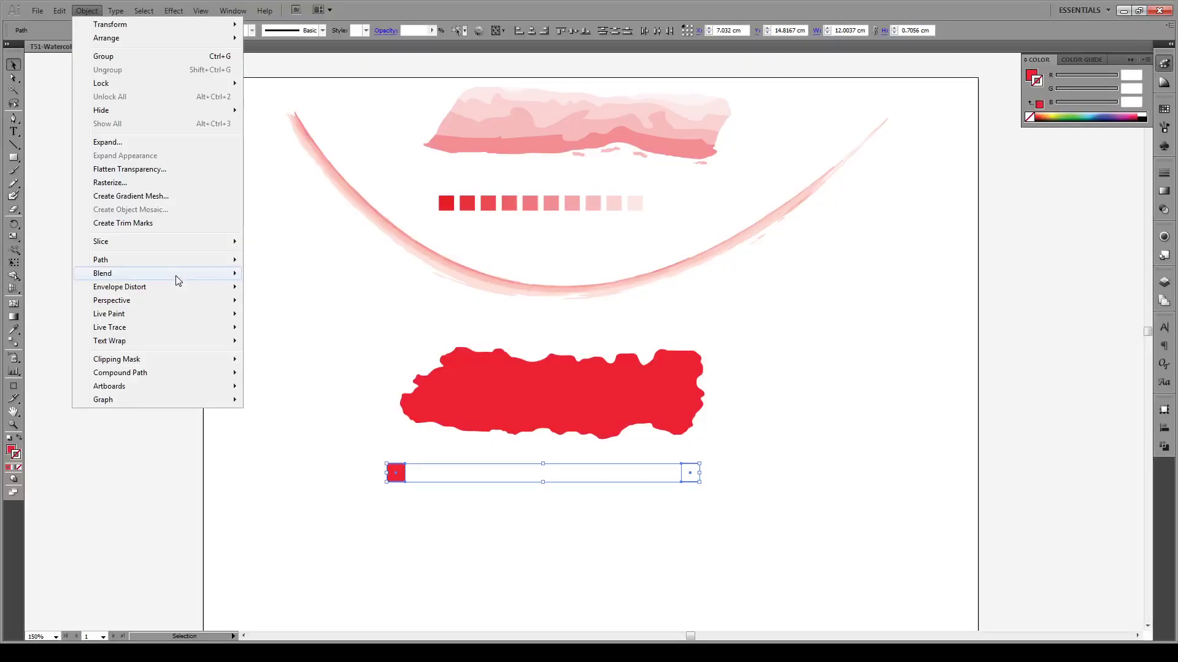
pyautogui.moveTo(174, 273)
pyautogui.click(303, 272)
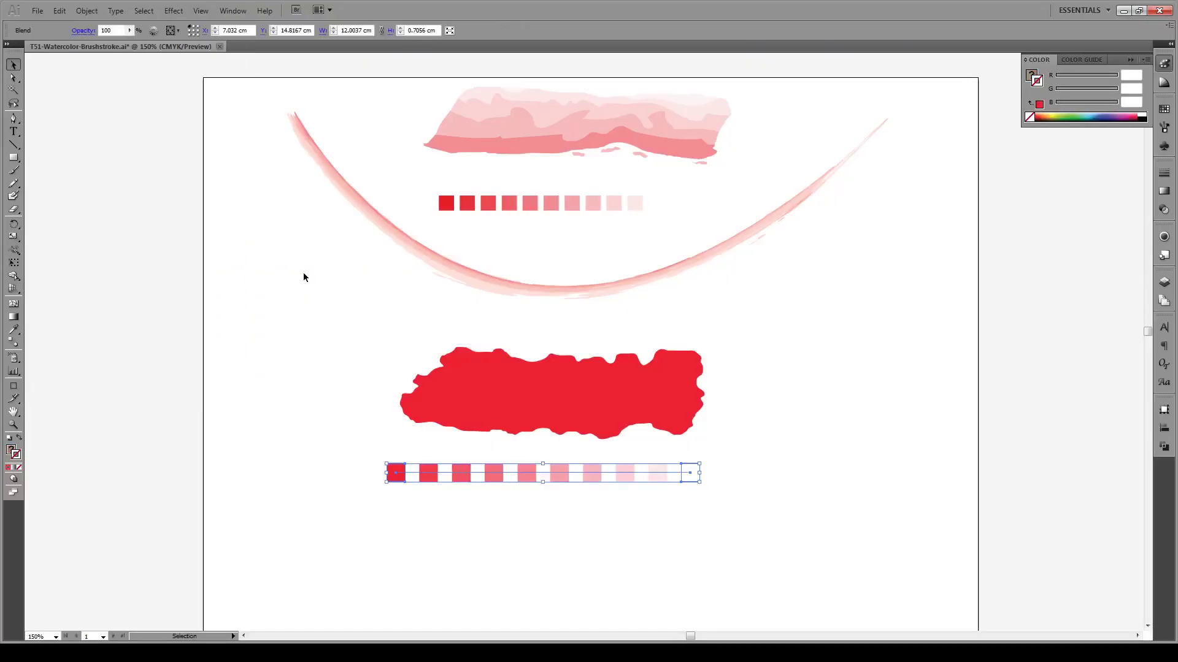
pyautogui.click(646, 518)
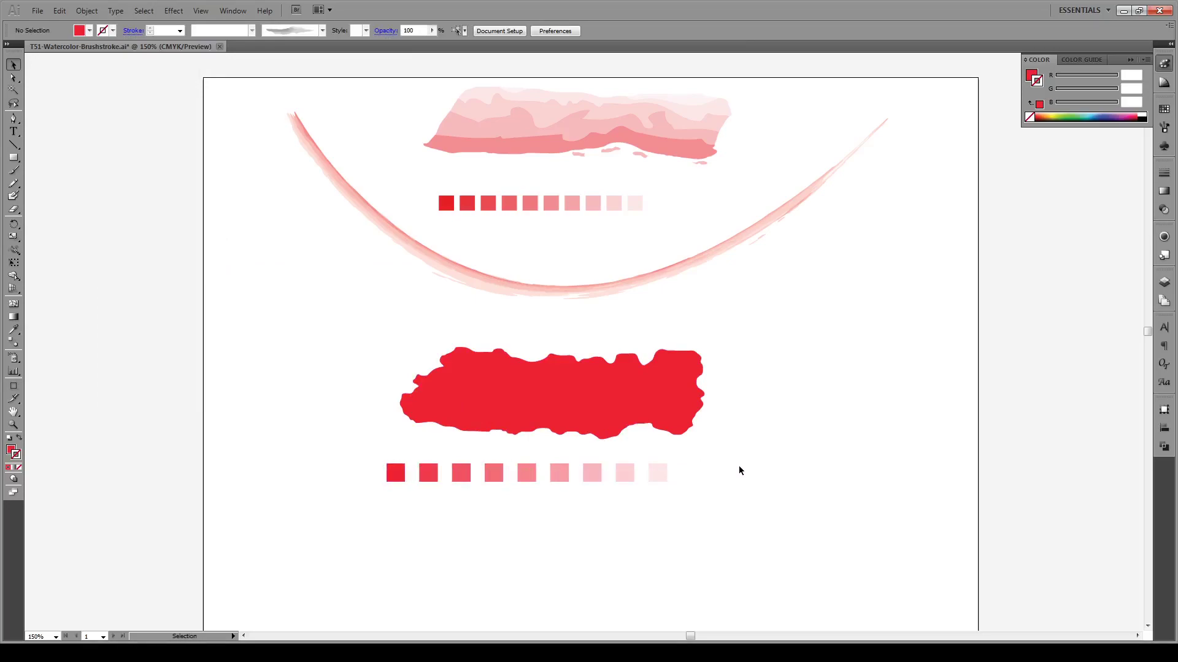
# Expand the blended row of squares and ungroup it into separate swatches.
pyautogui.moveTo(665, 485); pyautogui.dragTo(368, 527)
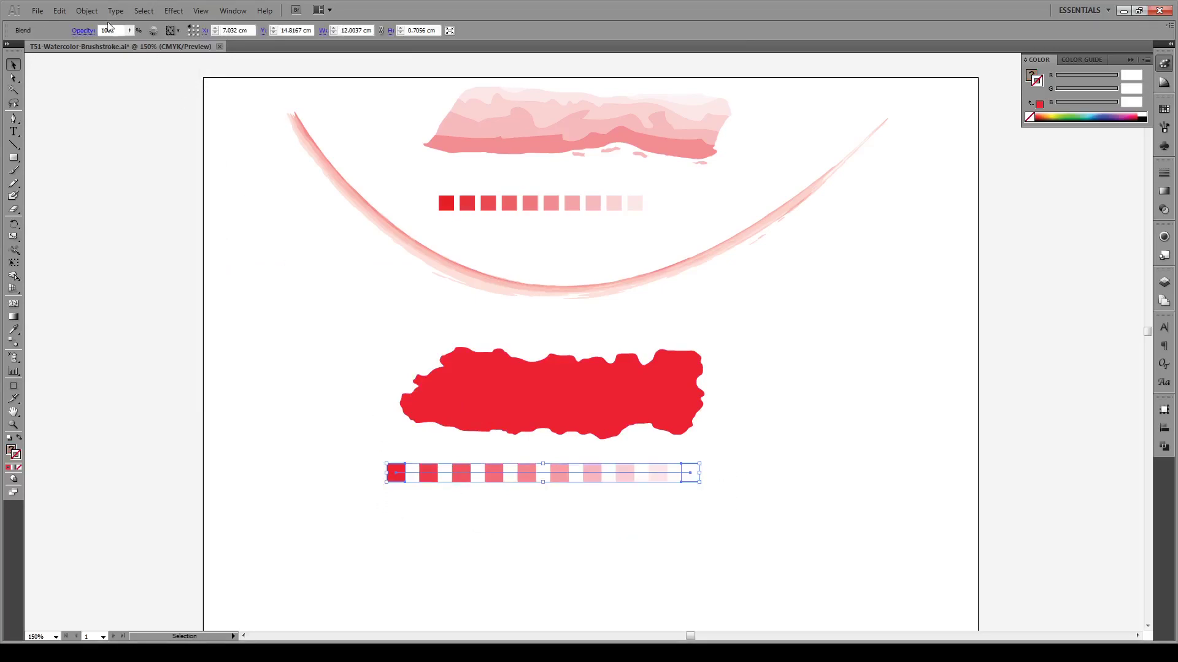
pyautogui.click(86, 10)
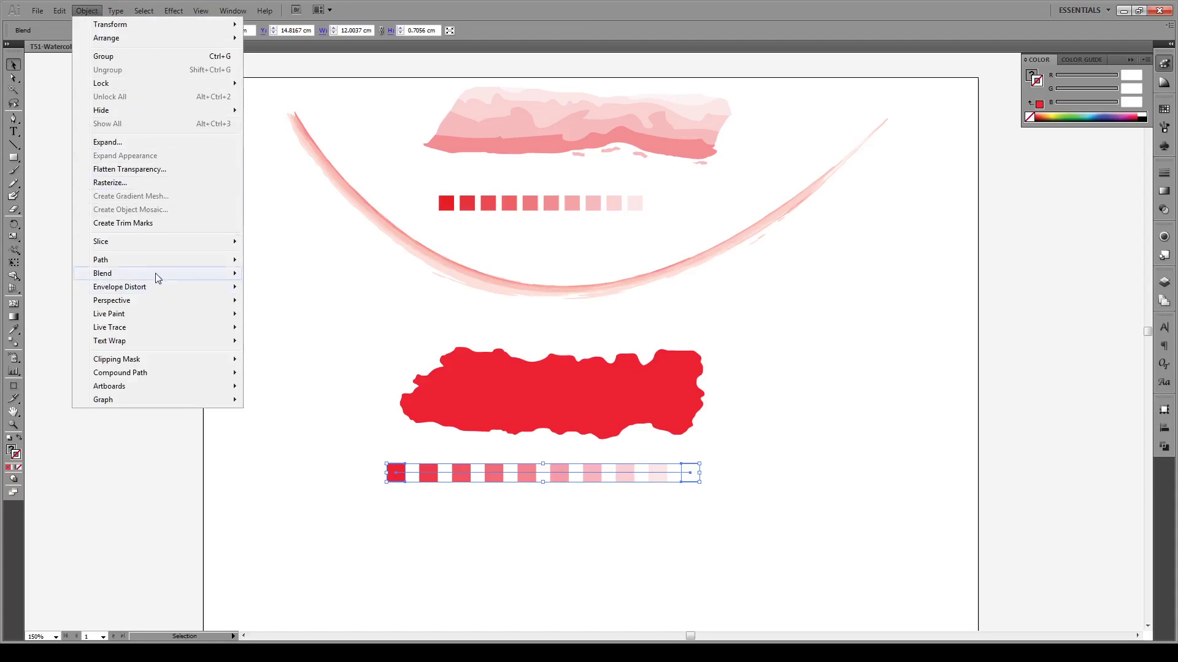
pyautogui.moveTo(157, 275)
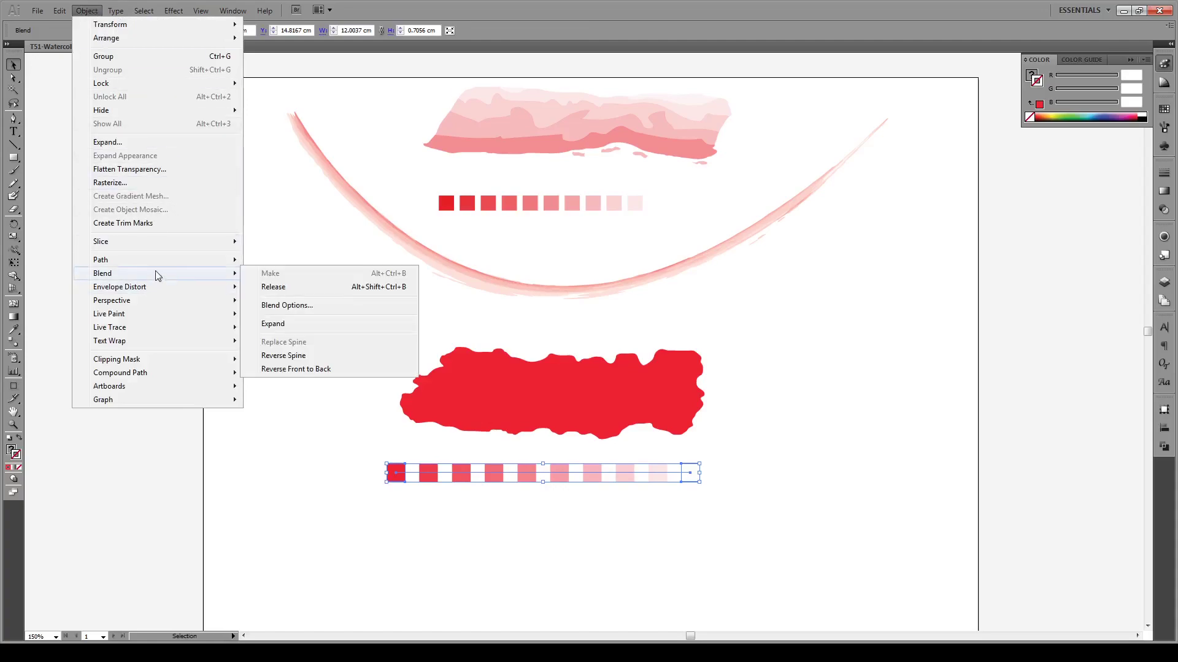
pyautogui.click(310, 324)
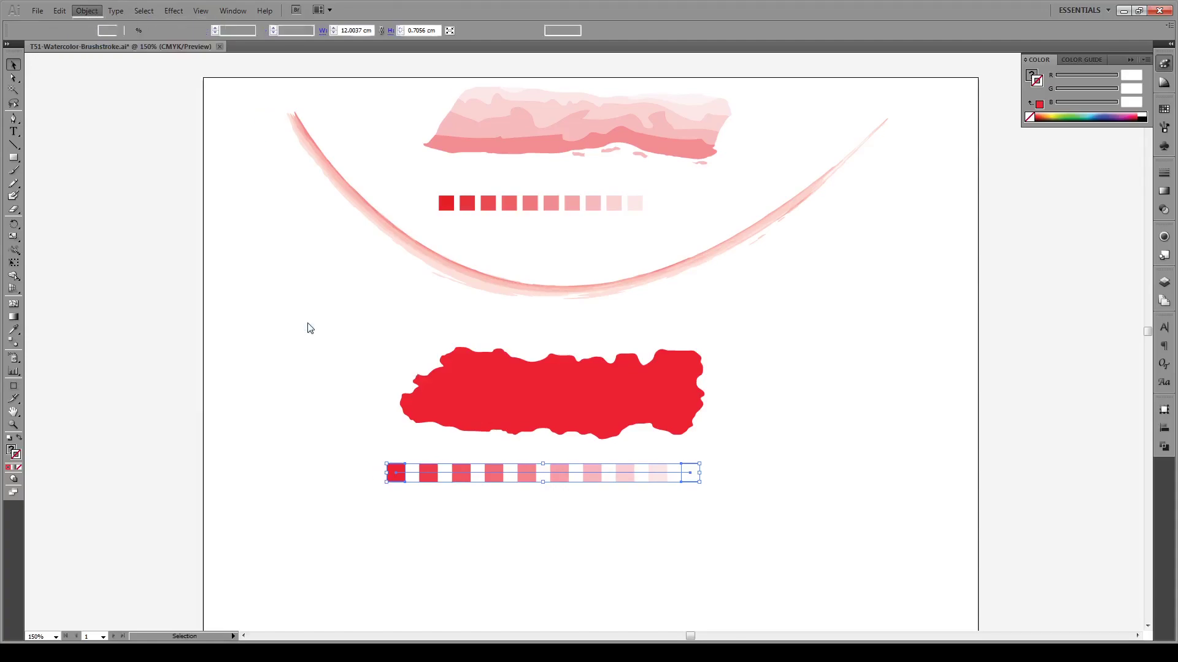
pyautogui.rightClick(531, 471)
pyautogui.click(567, 542)
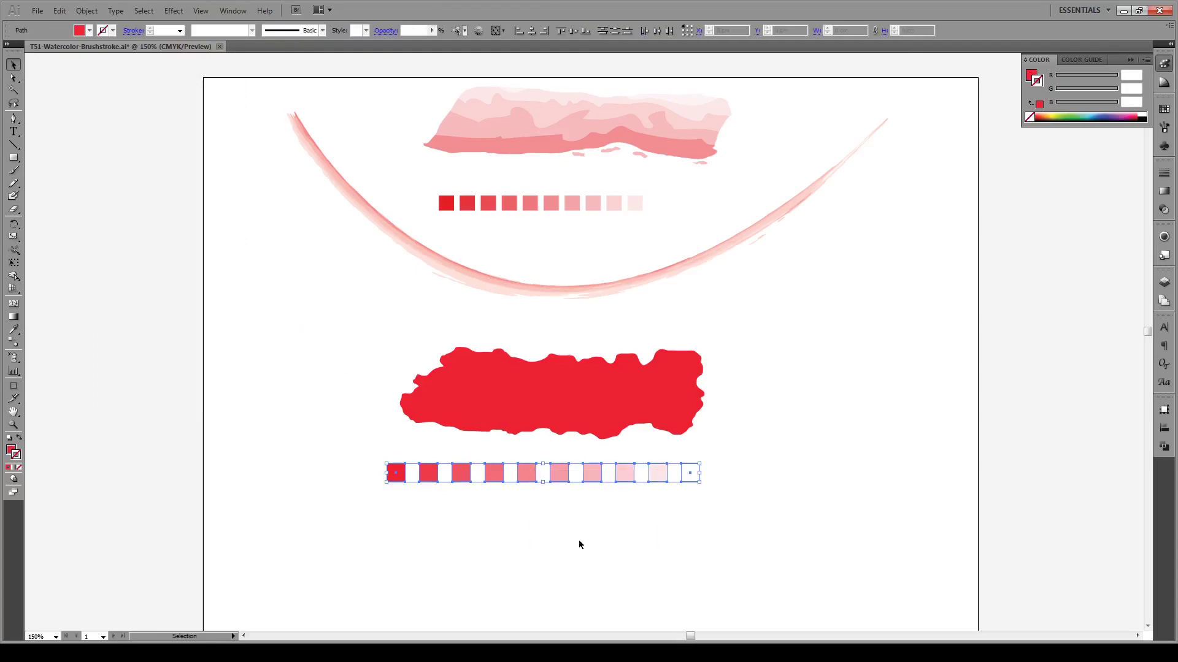
pyautogui.click(573, 542)
# Slice the red shape lengthwise into wavy horizontal bands with the Knife tool.
pyautogui.scroll(1, 604, 525)
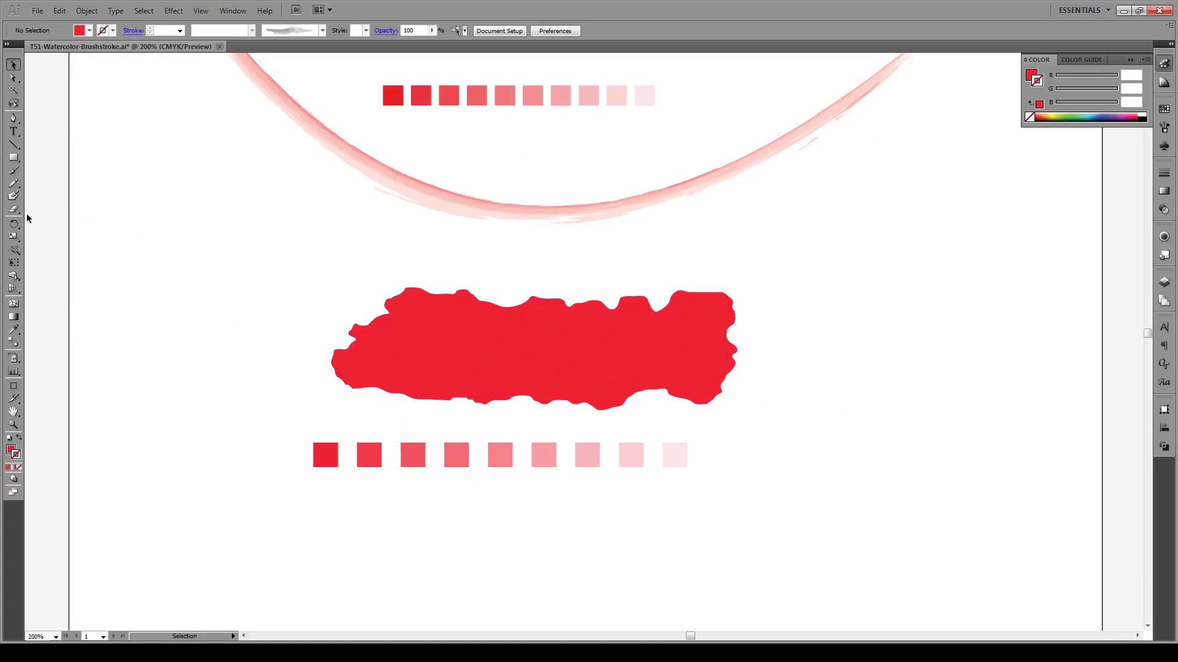
pyautogui.moveTo(13, 213); pyautogui.dragTo(49, 244)
pyautogui.scroll(5, 567, 121)
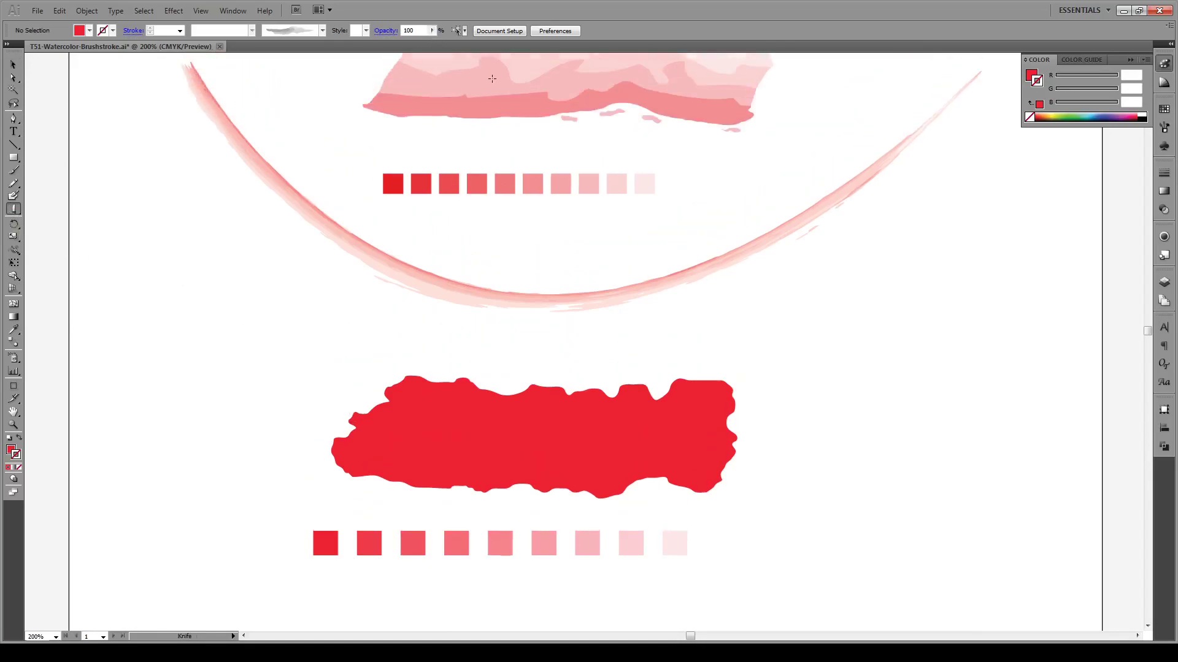
pyautogui.scroll(-1, 566, 120)
pyautogui.moveTo(740, 470); pyautogui.dragTo(742, 469)
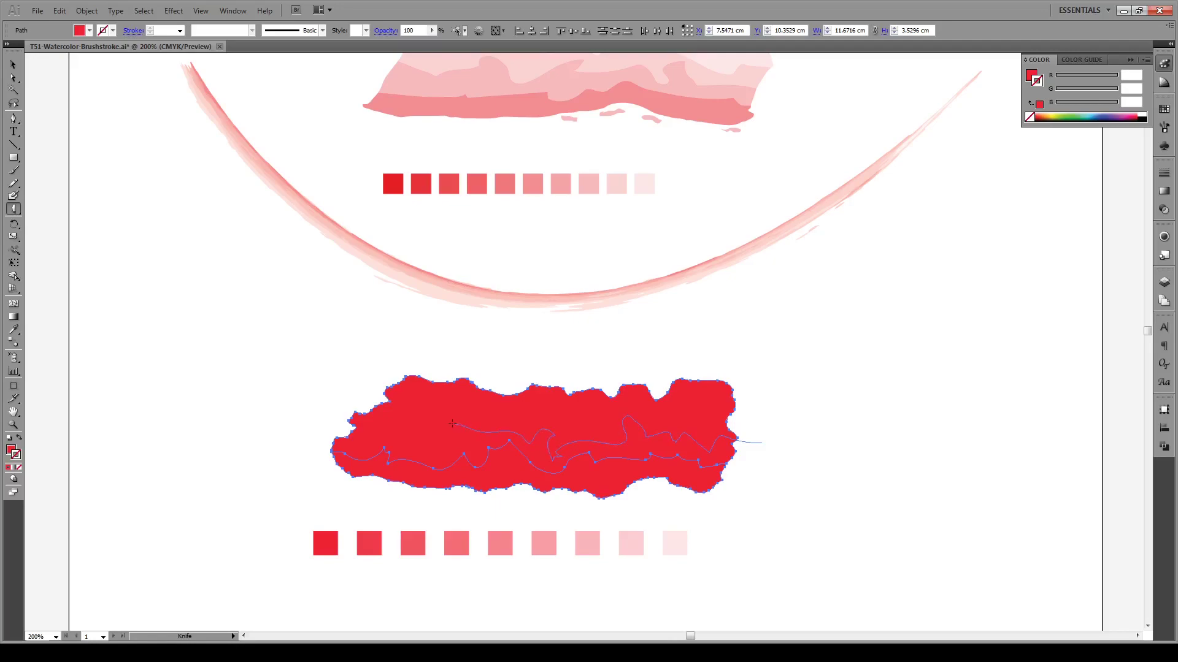
pyautogui.moveTo(378, 415); pyautogui.dragTo(347, 404)
pyautogui.moveTo(682, 406); pyautogui.dragTo(767, 415)
pyautogui.moveTo(744, 367)
pyautogui.mouseDown()
pyautogui.moveTo(704, 391)
pyautogui.moveTo(651, 376)
pyautogui.mouseUp()
pyautogui.moveTo(438, 384); pyautogui.dragTo(435, 361)
pyautogui.press('v')
pyautogui.click(445, 345)
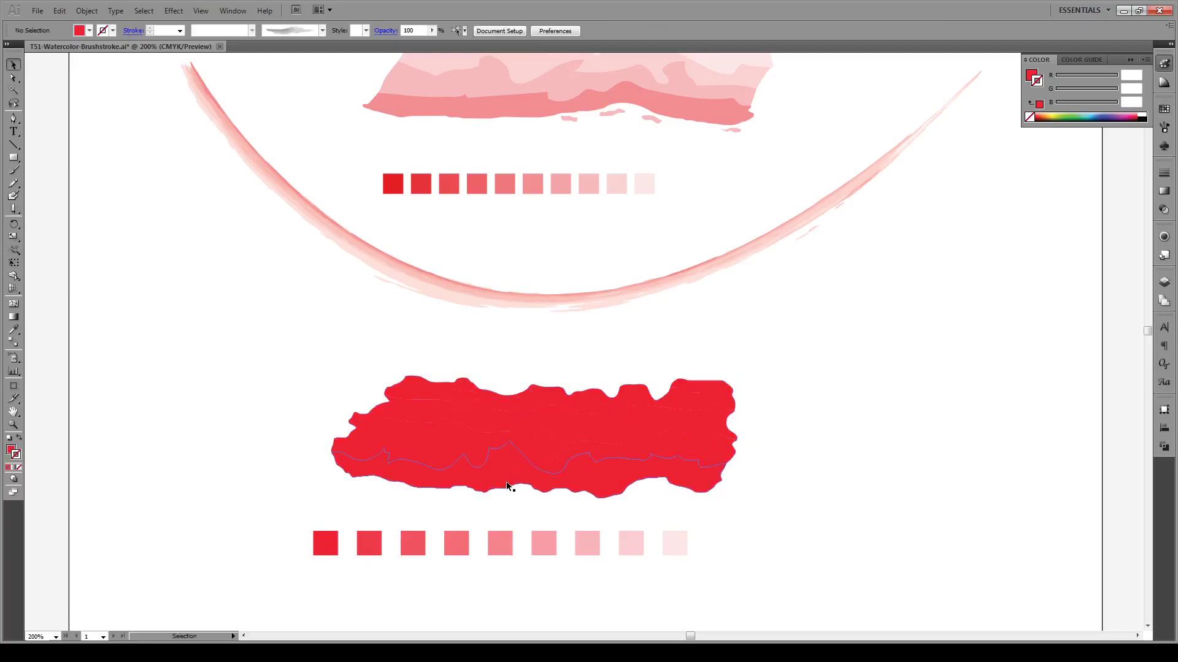
# Colour the lowest band by sampling the fifth square from the left with the Eyedropper.
pyautogui.click(489, 480)
pyautogui.press('i')
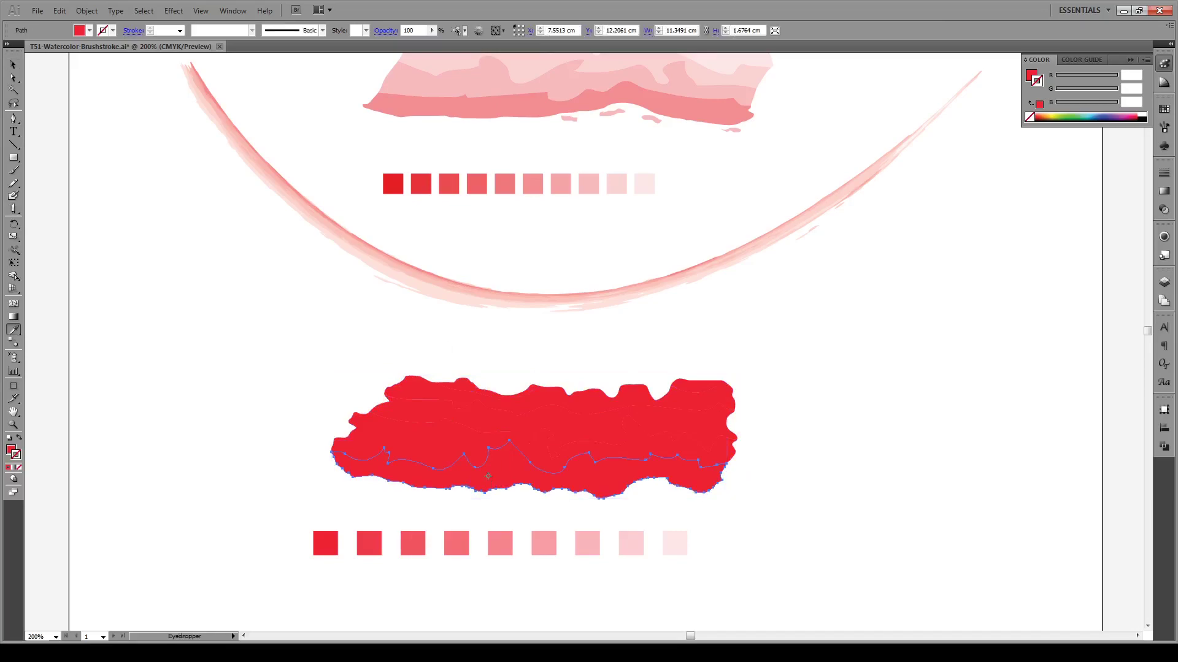
pyautogui.click(506, 545)
pyautogui.press('v')
# Select the paler squares one by one, from the fifth to the fully transparent one, to check their opacity.
pyautogui.click(504, 540)
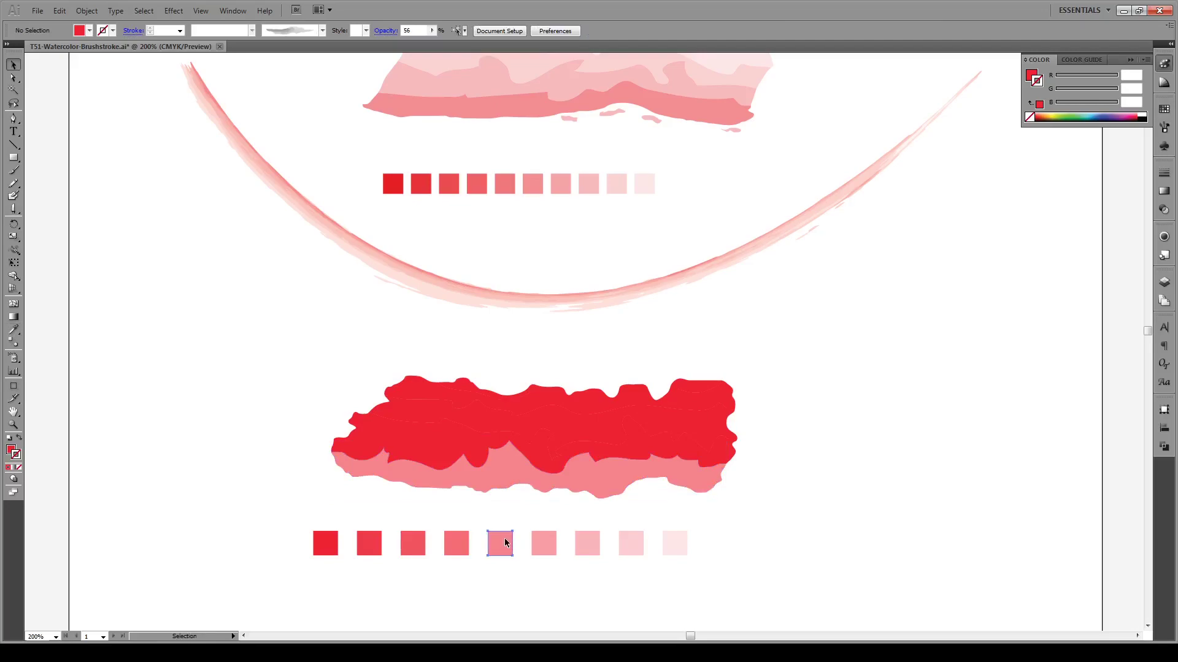
pyautogui.click(547, 546)
pyautogui.click(587, 544)
pyautogui.click(636, 544)
pyautogui.click(673, 542)
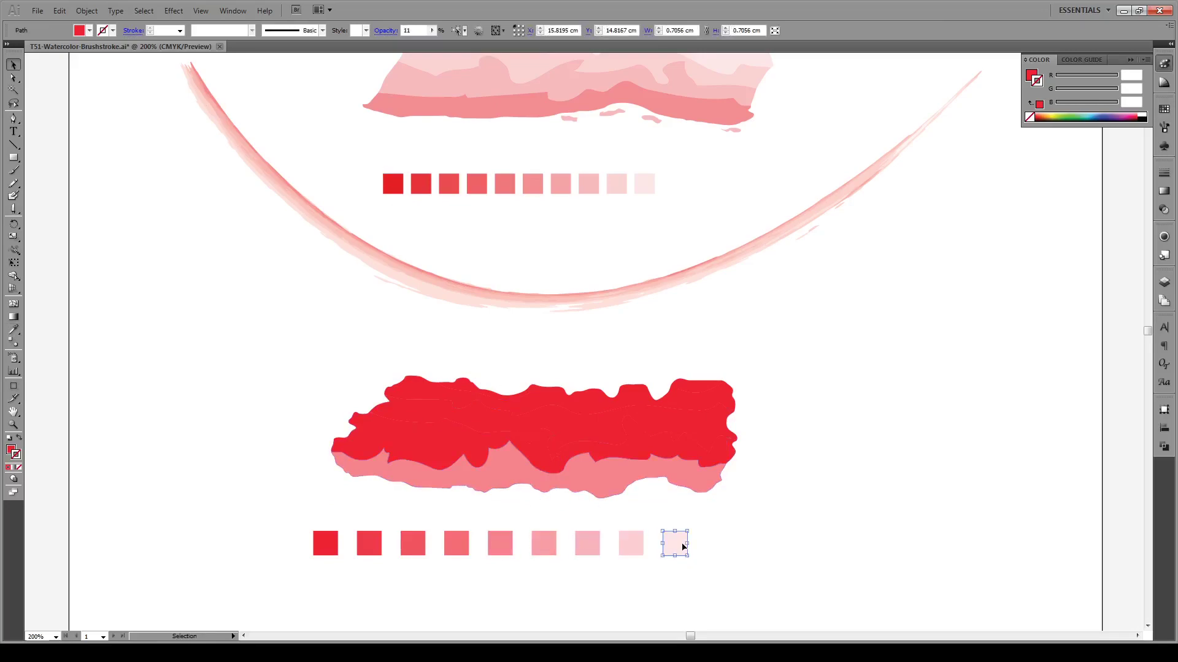
pyautogui.click(715, 535)
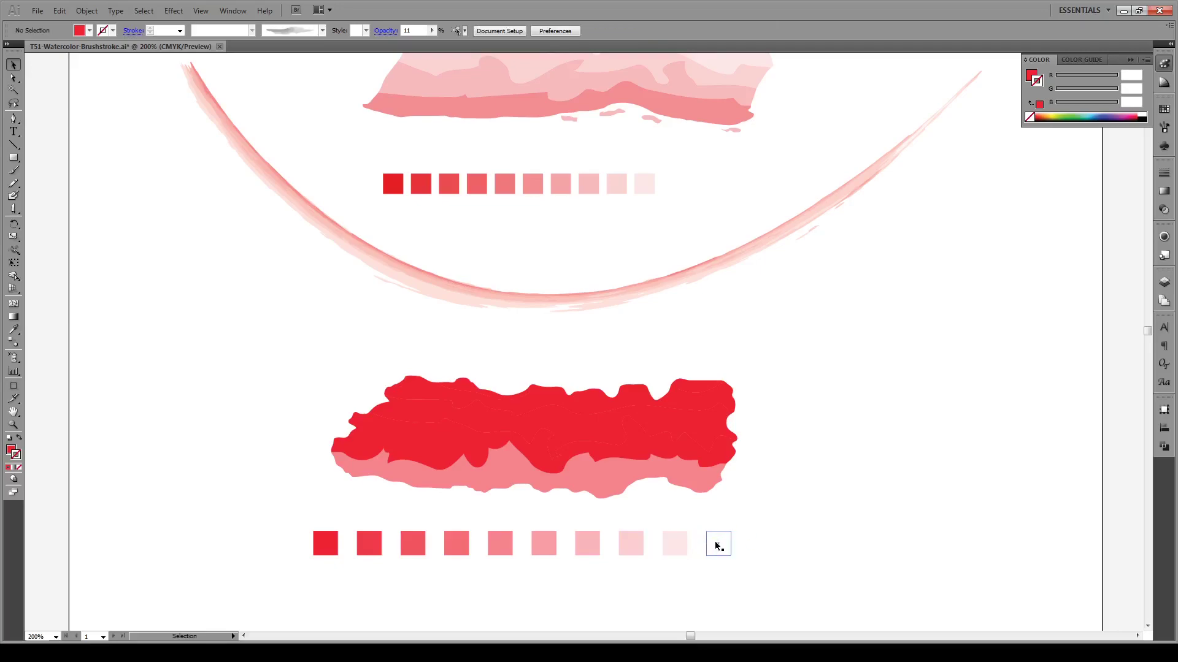
pyautogui.click(716, 545)
pyautogui.click(480, 521)
# Colour the second band from the bottom with the 44% opacity tint of the sixth square.
pyautogui.click(473, 469)
pyautogui.press('i')
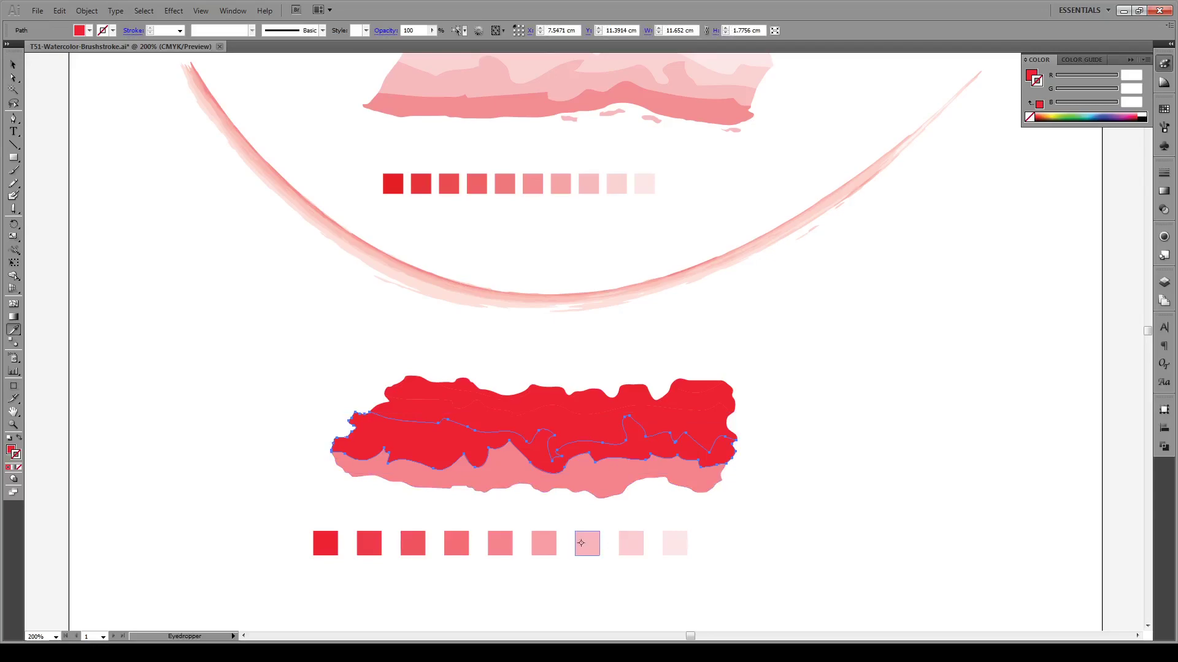
pyautogui.click(586, 547)
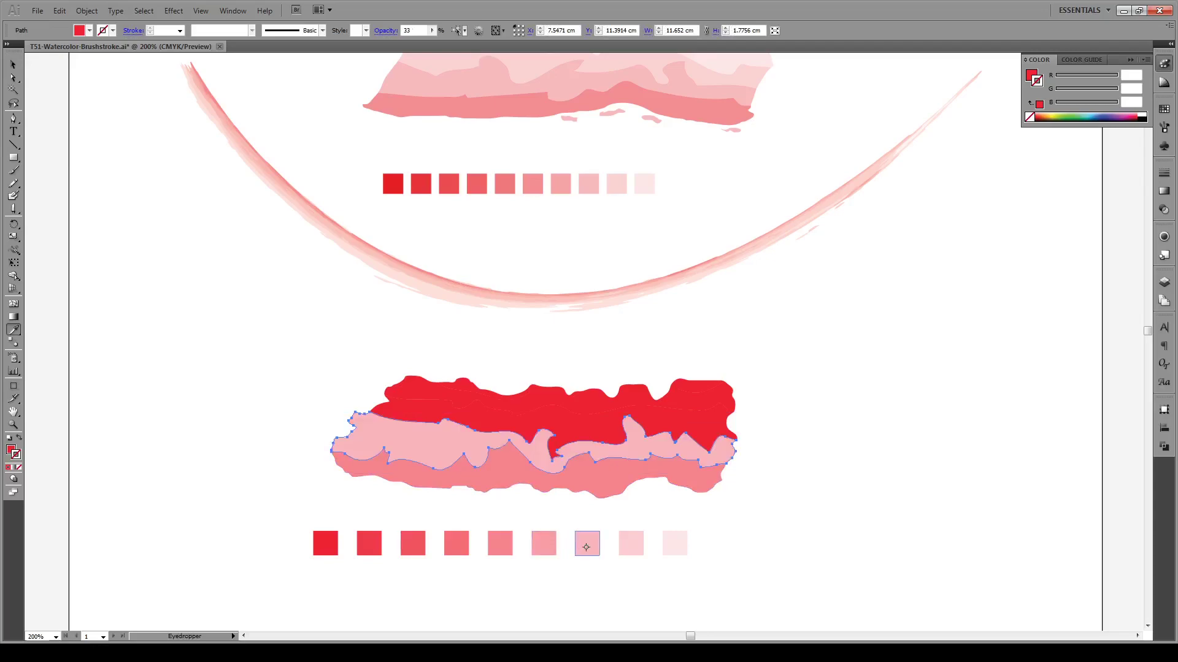
pyautogui.click(547, 542)
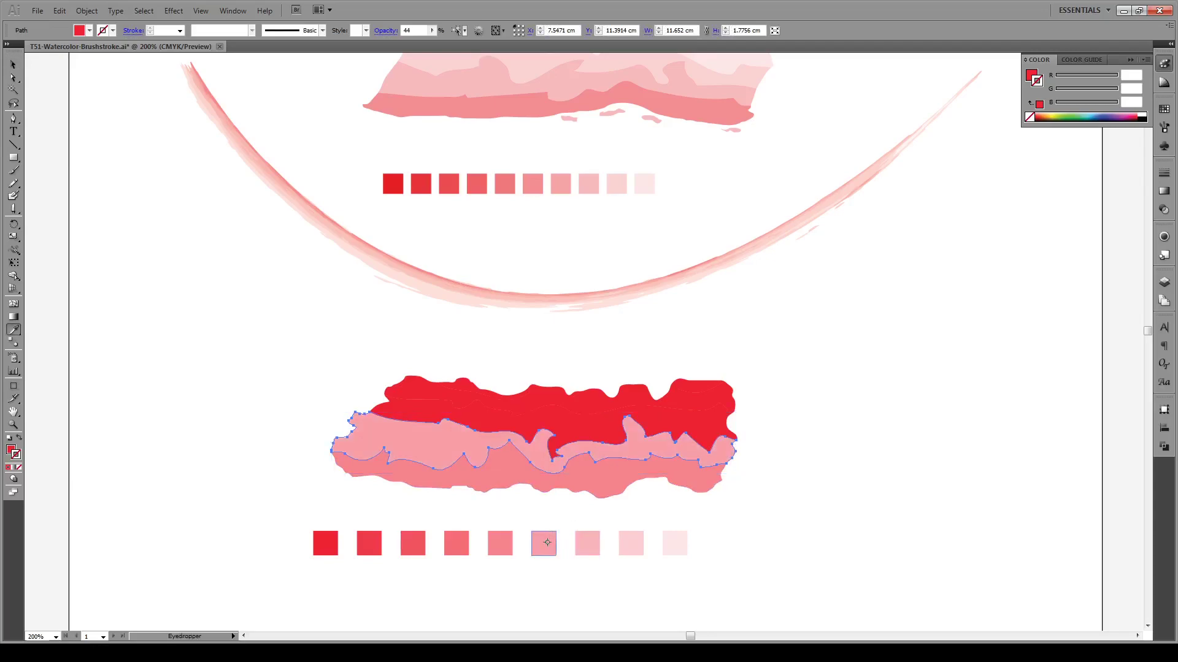
# Colour the third band from the bottom with the 33% opacity tint of the seventh square.
pyautogui.keyDown('ctrl'); pyautogui.click(560, 476); pyautogui.keyUp('ctrl')
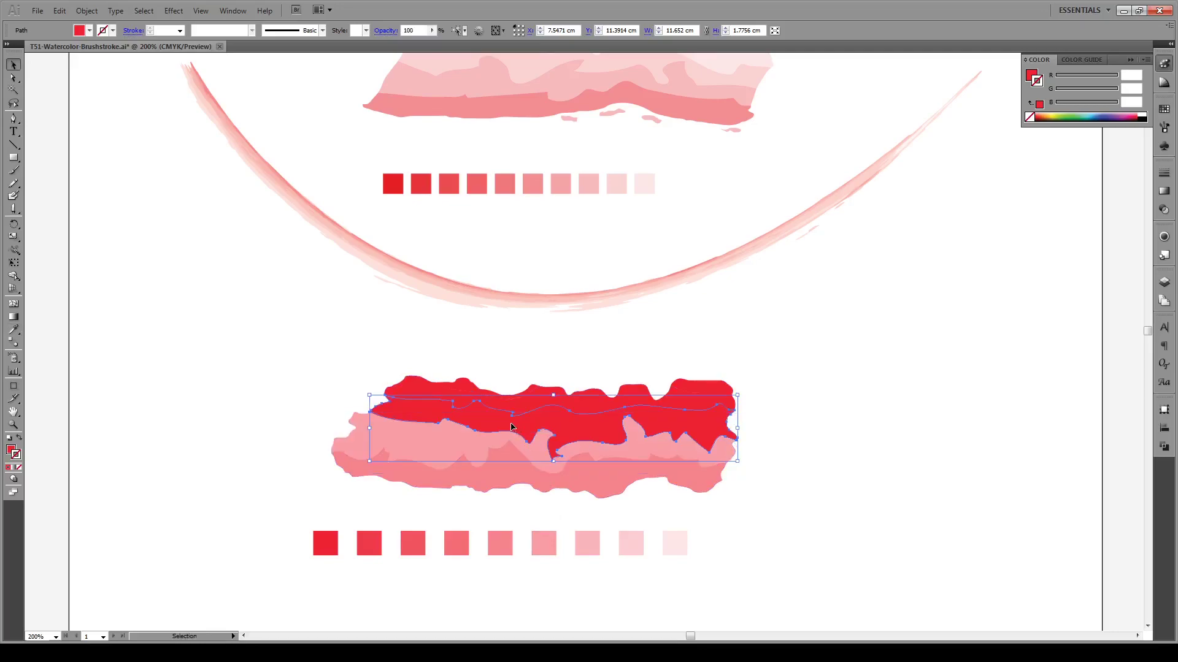
pyautogui.click(586, 544)
pyautogui.press('v')
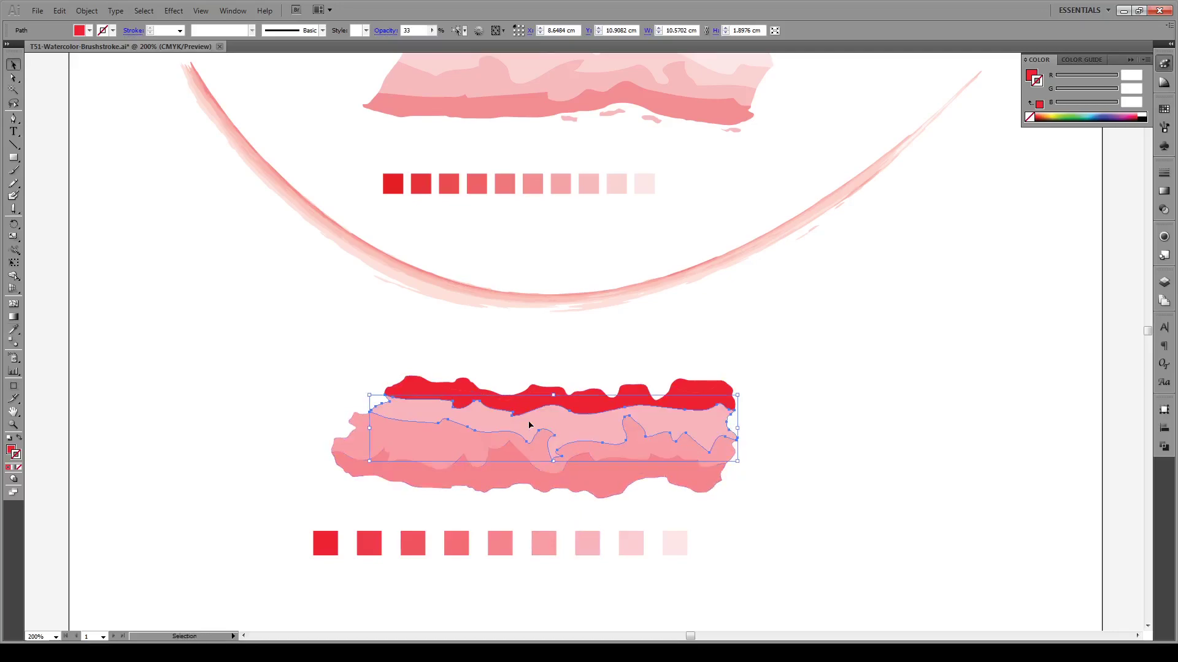
# Colour the topmost large band by sampling the eighth square's 22% opacity tint with the Eyedropper.
pyautogui.click(523, 409)
pyautogui.press('i')
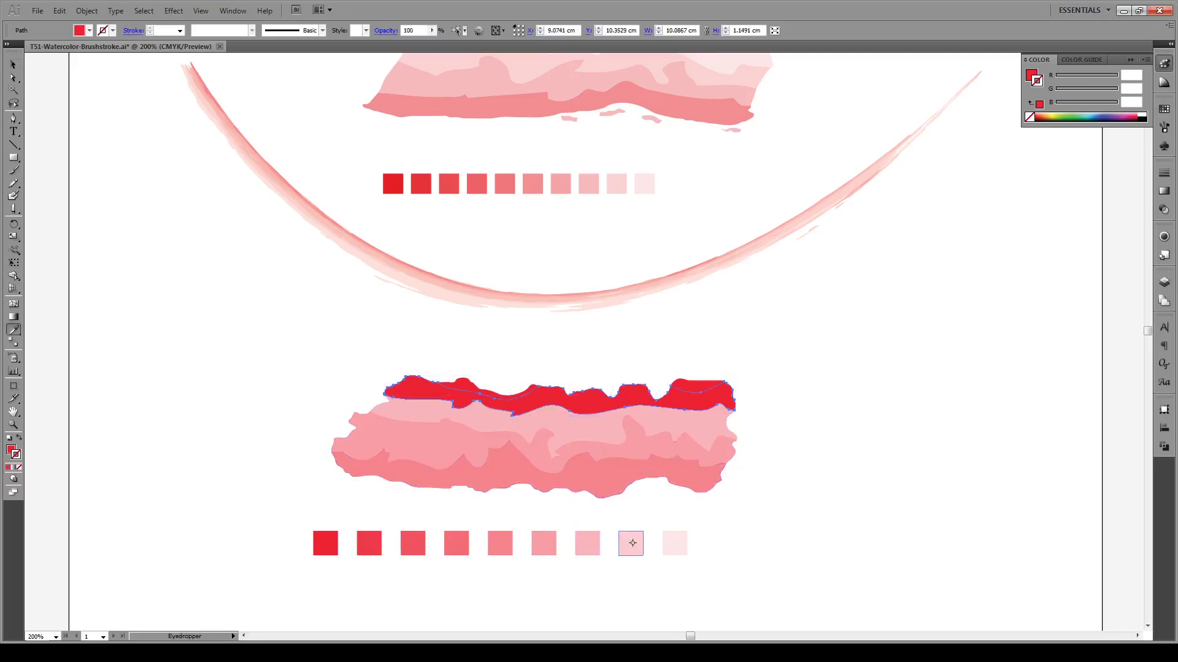
pyautogui.click(631, 543)
pyautogui.press('v')
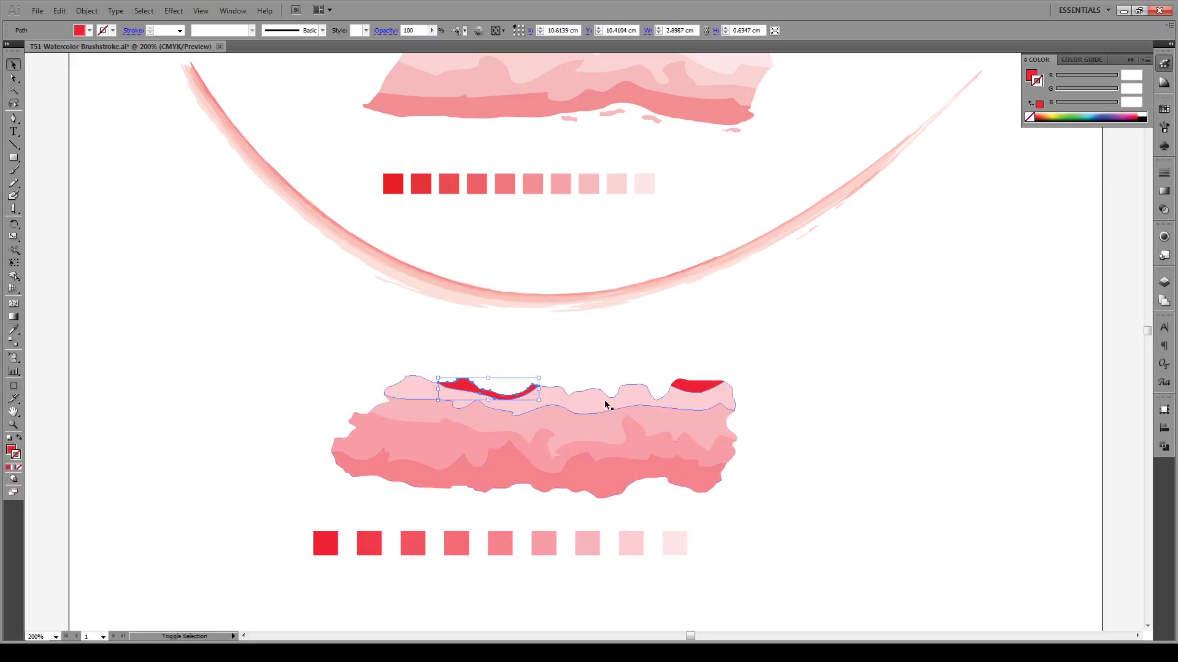
# Colour the two remaining solid red pieces along the upper edge with the 11% opacity tint of the ninth square.
pyautogui.click(705, 386)
pyautogui.press('i')
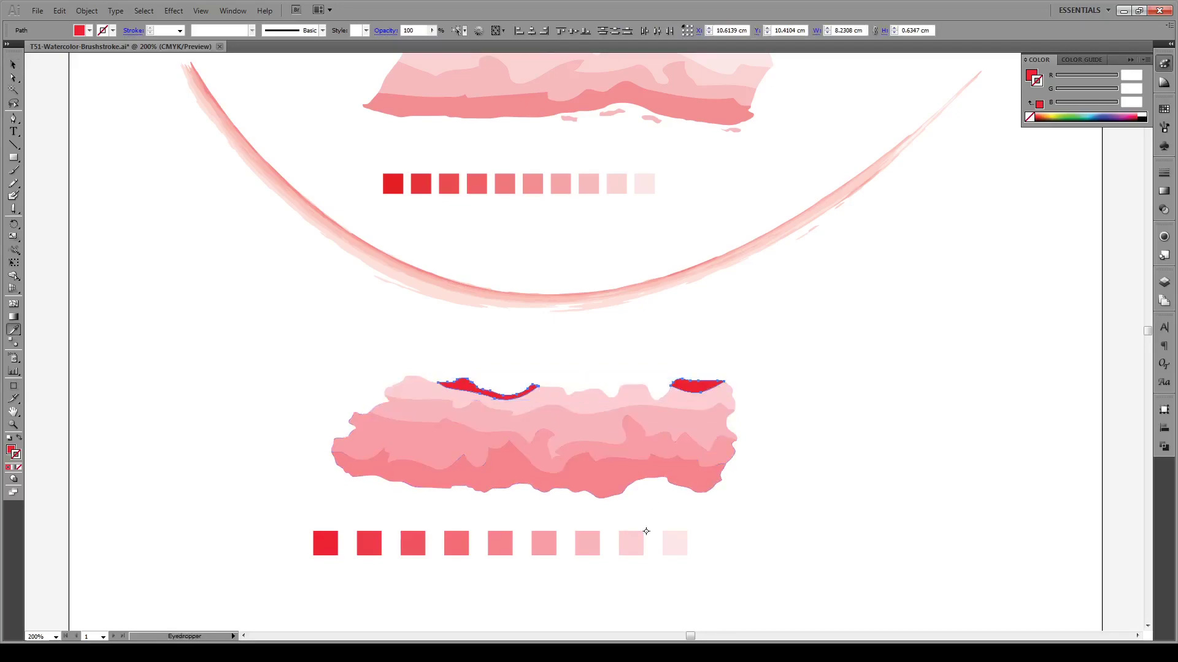
pyautogui.click(674, 541)
pyautogui.click(706, 519)
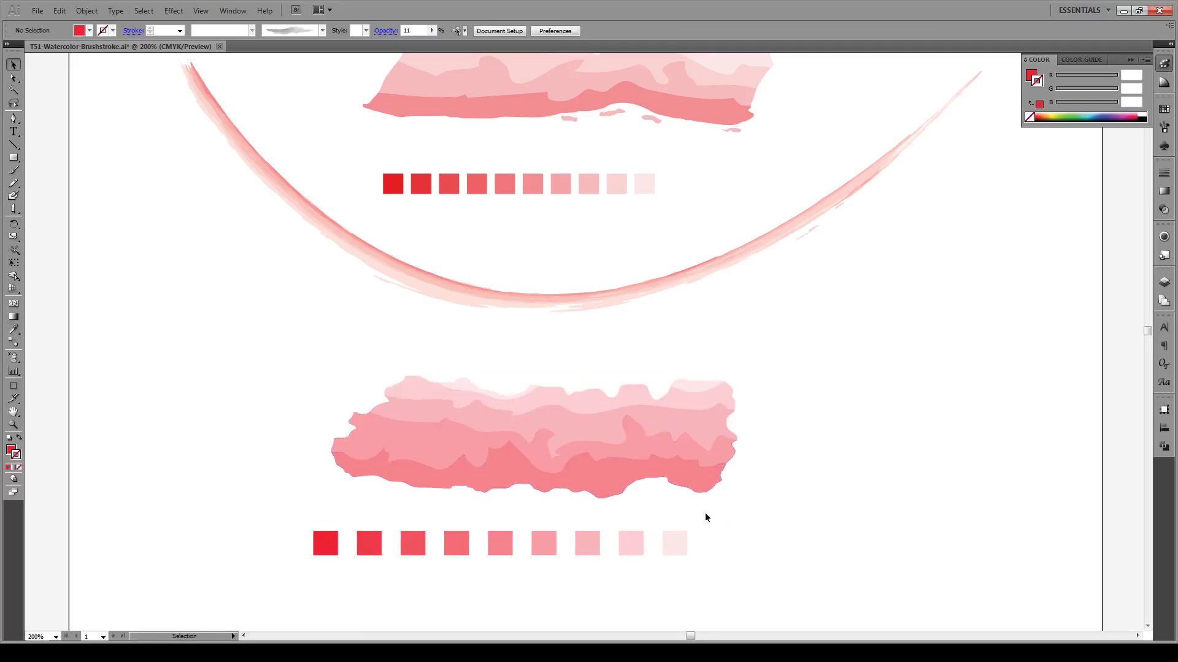
# Pencil a small closed blob under the middle of the shape's lower edge and give it the lowest band's 56% opacity tint.
pyautogui.press('n')
pyautogui.scroll(2, 561, 460)
pyautogui.moveTo(452, 514)
pyautogui.mouseDown()
pyautogui.moveTo(500, 522)
pyautogui.moveTo(473, 506)
pyautogui.moveTo(455, 517)
pyautogui.mouseUp()
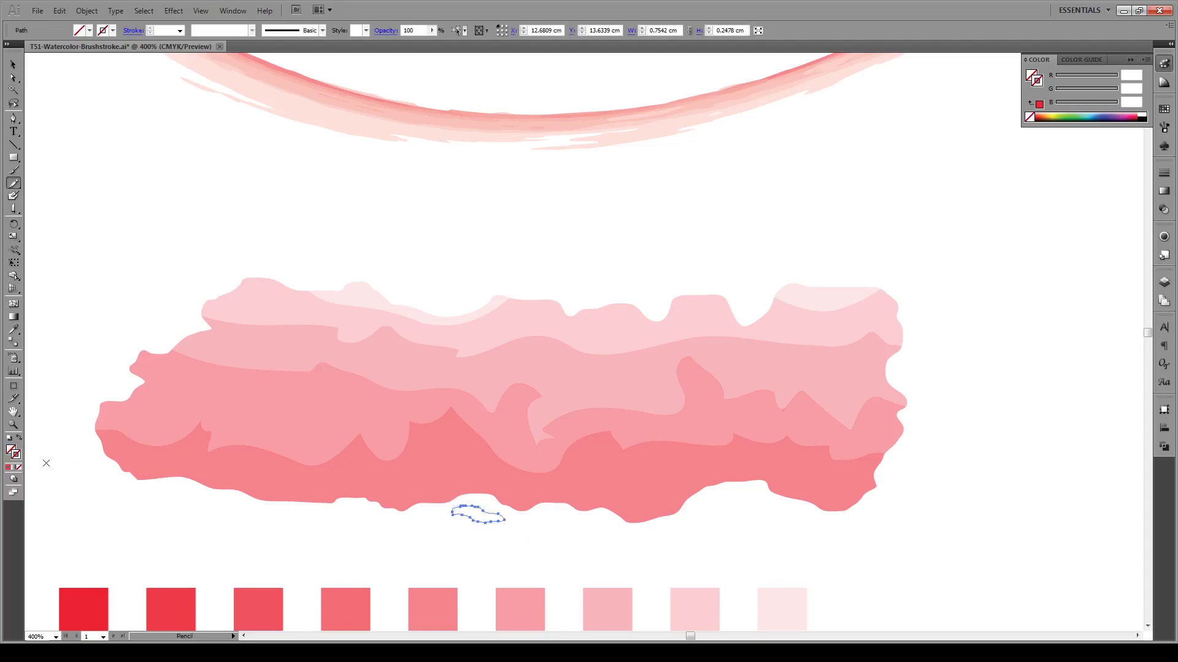
pyautogui.press('i')
pyautogui.click(547, 446)
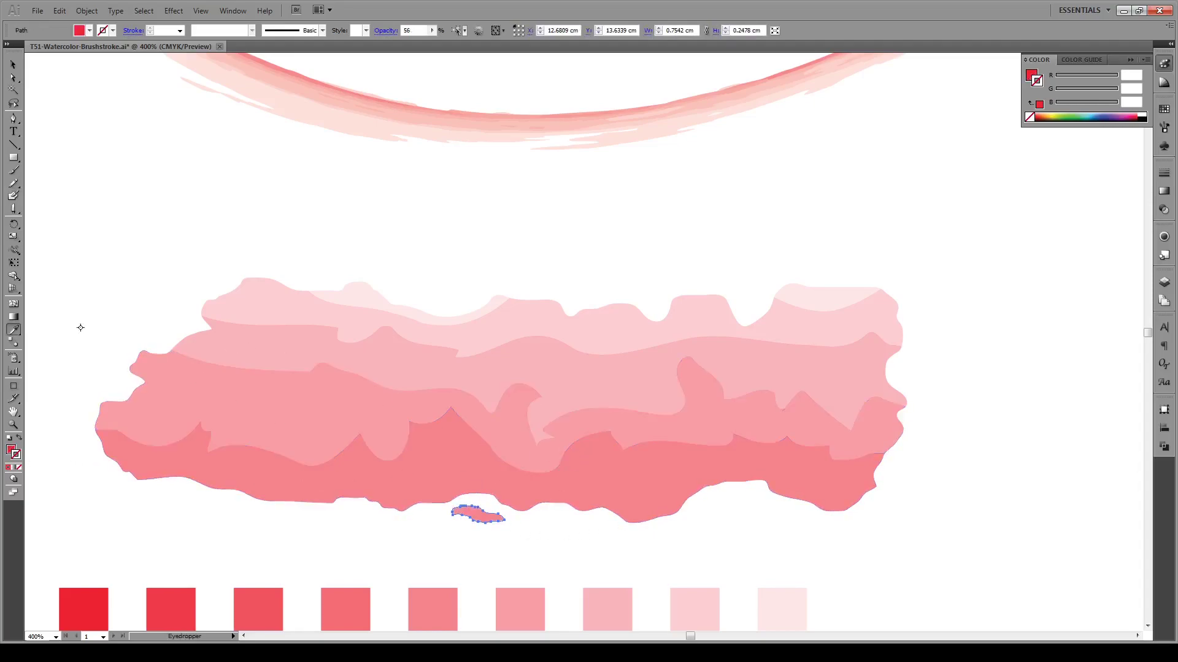
# Pencil seven more small blobs around the shape: three above it, two off its upper-left corner and two below its lower edge.
pyautogui.click(14, 183)
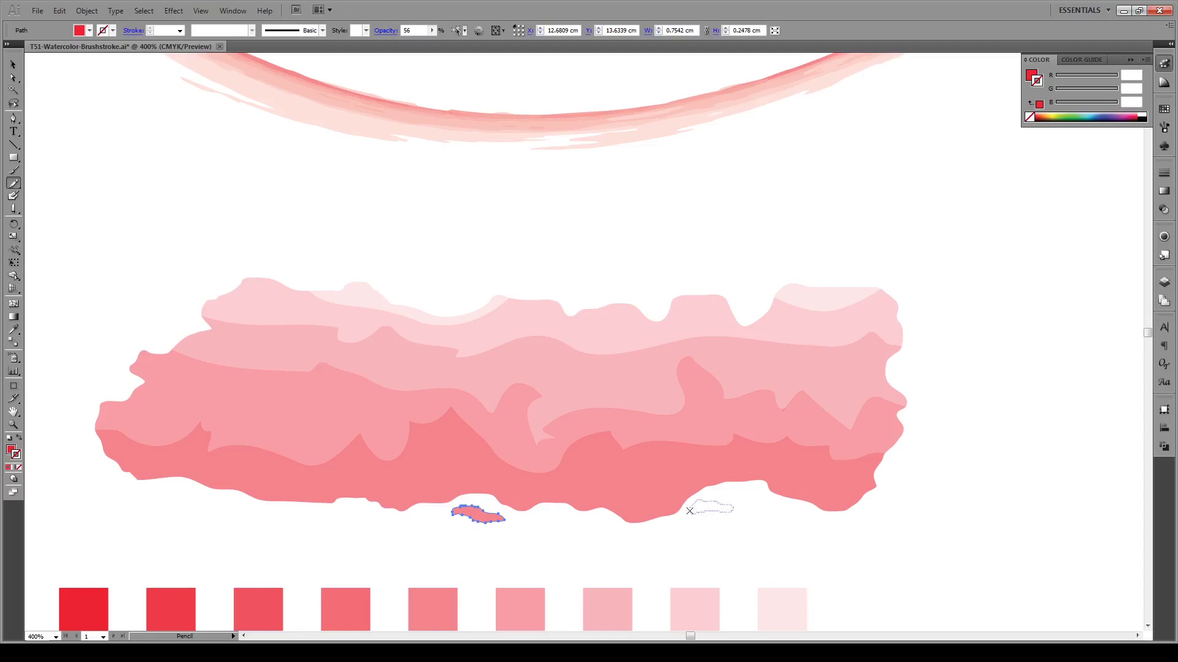
pyautogui.moveTo(690, 511); pyautogui.dragTo(688, 509)
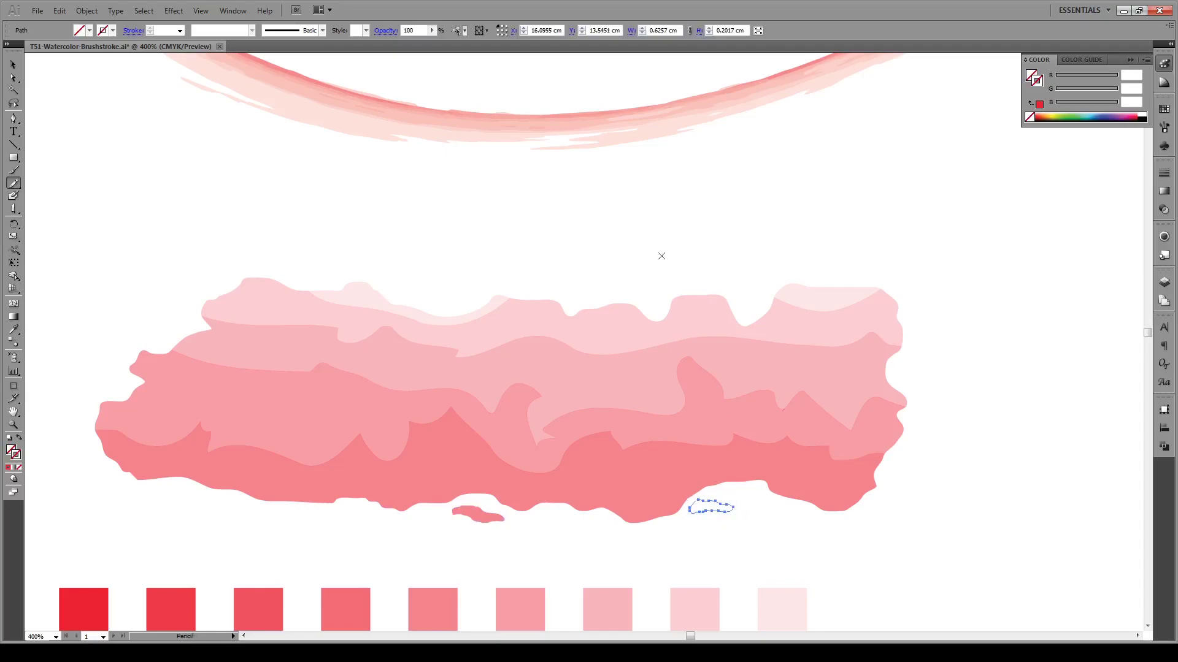
pyautogui.moveTo(423, 305)
pyautogui.mouseDown()
pyautogui.moveTo(456, 303)
pyautogui.moveTo(400, 288)
pyautogui.mouseUp()
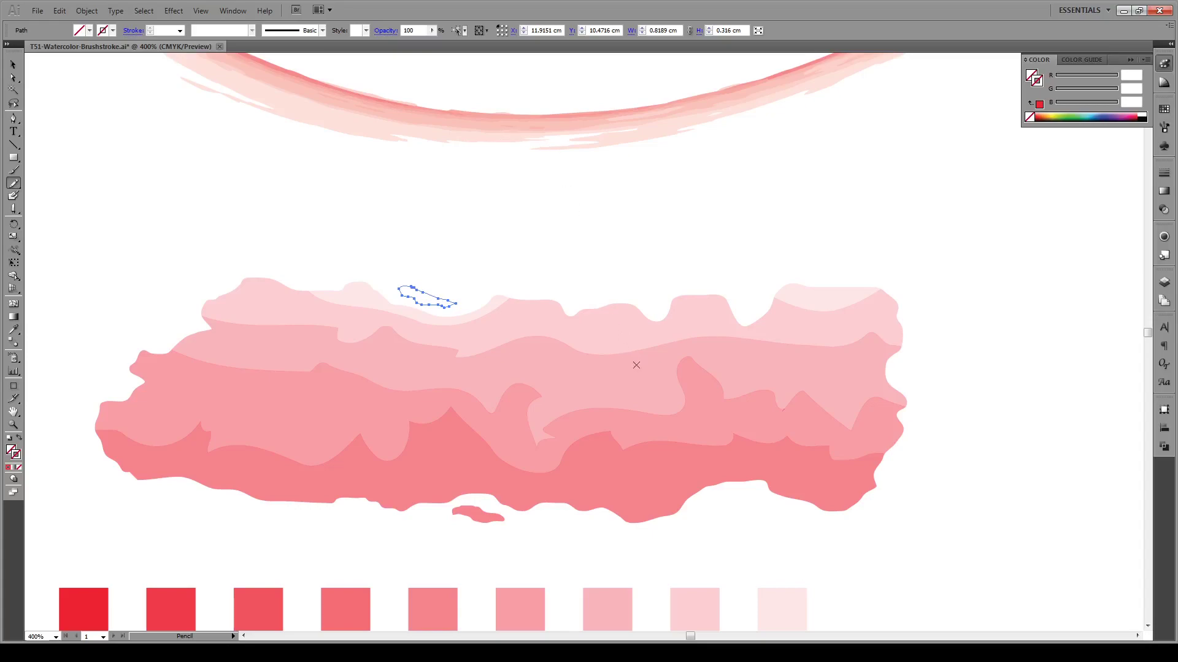
pyautogui.moveTo(753, 285)
pyautogui.mouseDown()
pyautogui.moveTo(696, 276)
pyautogui.moveTo(762, 285)
pyautogui.mouseUp()
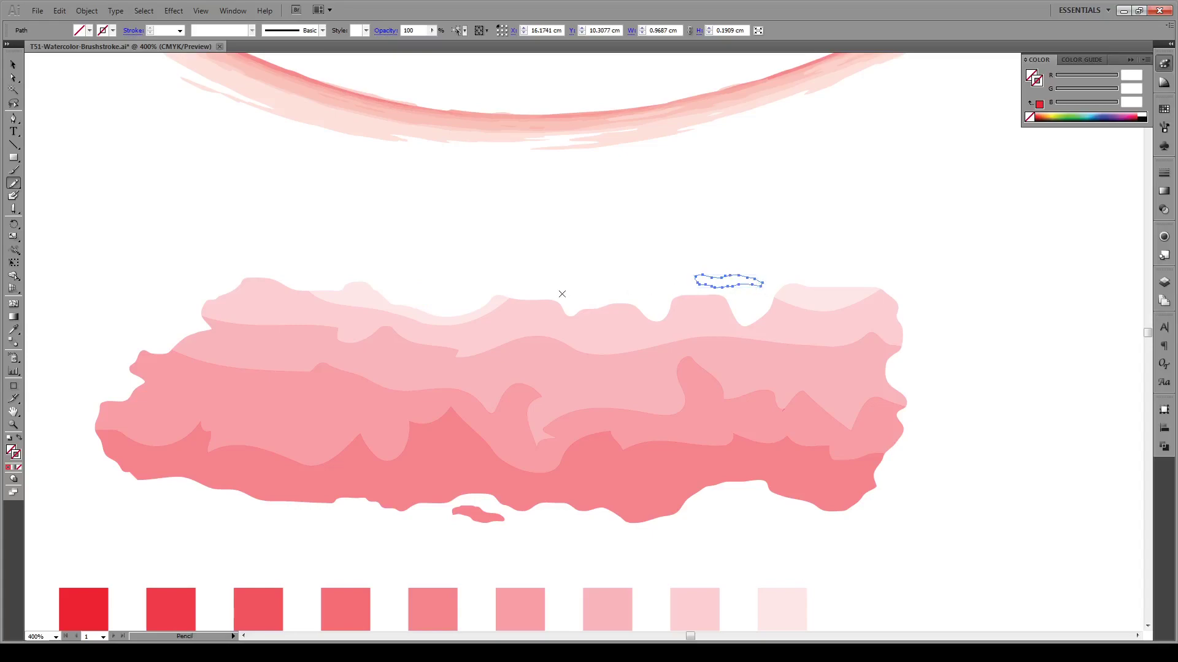
pyautogui.moveTo(574, 297)
pyautogui.mouseDown()
pyautogui.moveTo(641, 294)
pyautogui.moveTo(590, 286)
pyautogui.mouseUp()
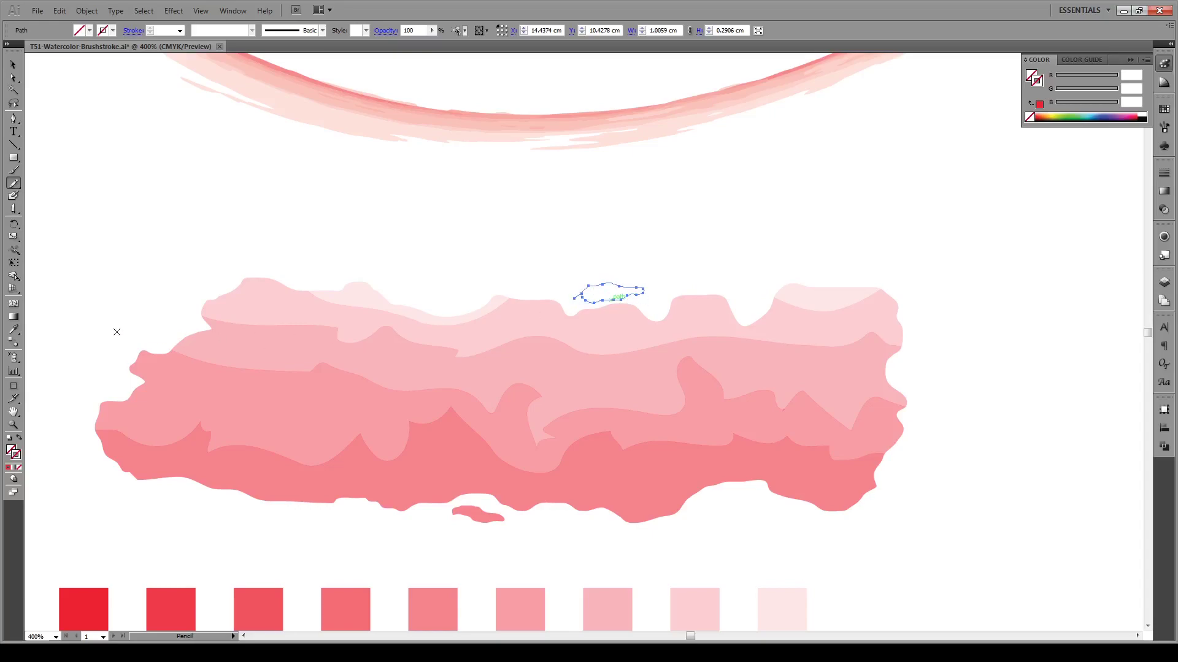
pyautogui.moveTo(147, 321); pyautogui.dragTo(123, 332)
pyautogui.moveTo(182, 302)
pyautogui.mouseDown()
pyautogui.moveTo(206, 281)
pyautogui.moveTo(178, 302)
pyautogui.mouseUp()
pyautogui.moveTo(160, 493)
pyautogui.mouseDown()
pyautogui.moveTo(174, 504)
pyautogui.moveTo(162, 489)
pyautogui.mouseUp()
# Select all eight small blobs with the help of Outline view and colour them with the lowest band's 56% opacity tint.
pyautogui.hotkey('ctrl', 'y')
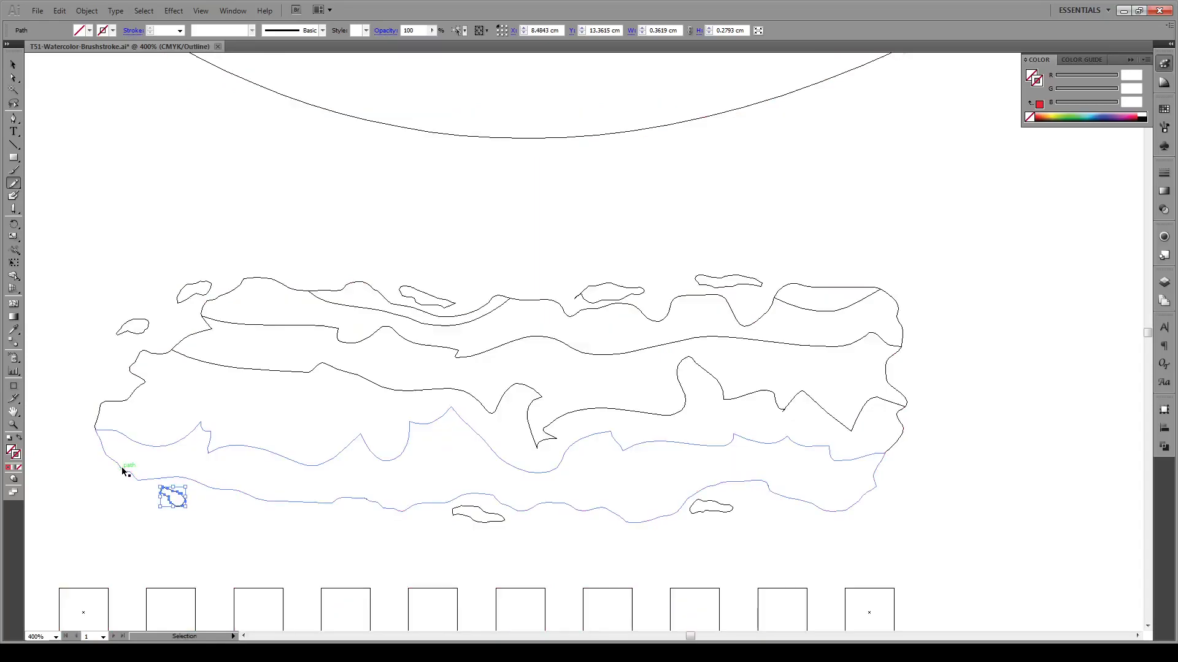
pyautogui.press('v')
pyautogui.keyDown('shift'); pyautogui.click(122, 468); pyautogui.keyUp('shift')
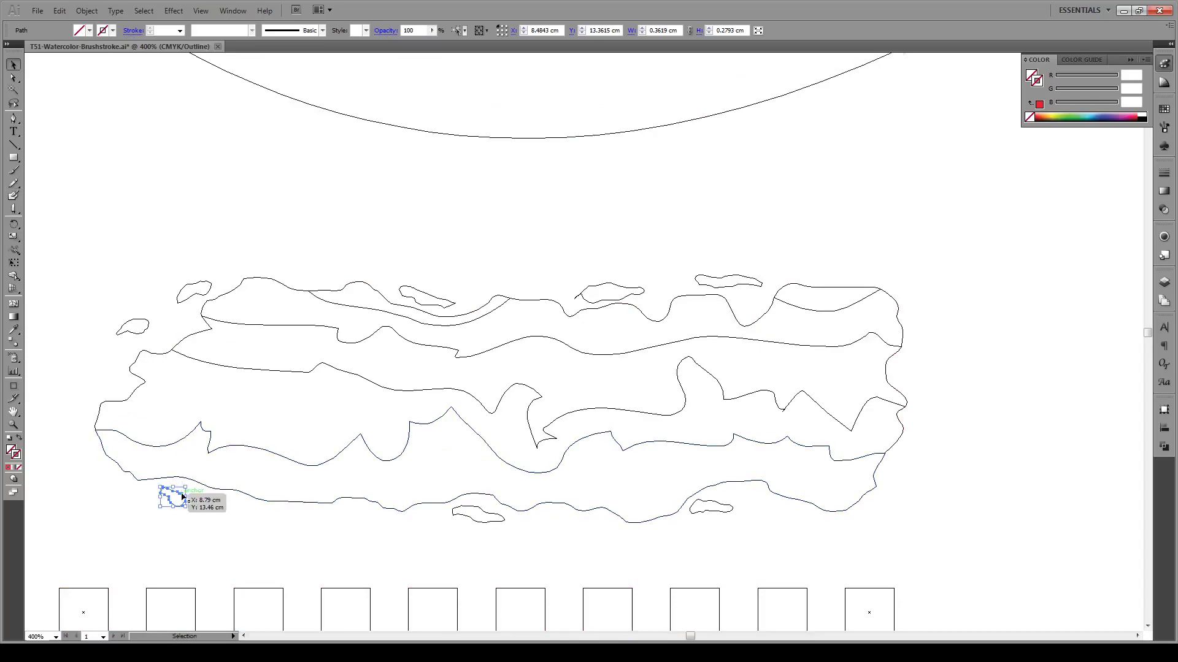
pyautogui.keyDown('shift'); pyautogui.click(144, 331); pyautogui.keyUp('shift')
pyautogui.keyDown('shift'); pyautogui.click(200, 300); pyautogui.keyUp('shift')
pyautogui.keyDown('shift'); pyautogui.click(446, 299); pyautogui.keyUp('shift')
pyautogui.keyDown('shift'); pyautogui.click(636, 292); pyautogui.keyUp('shift')
pyautogui.keyDown('shift'); pyautogui.click(729, 284); pyautogui.keyUp('shift')
pyautogui.keyDown('shift'); pyautogui.click(716, 516); pyautogui.keyUp('shift')
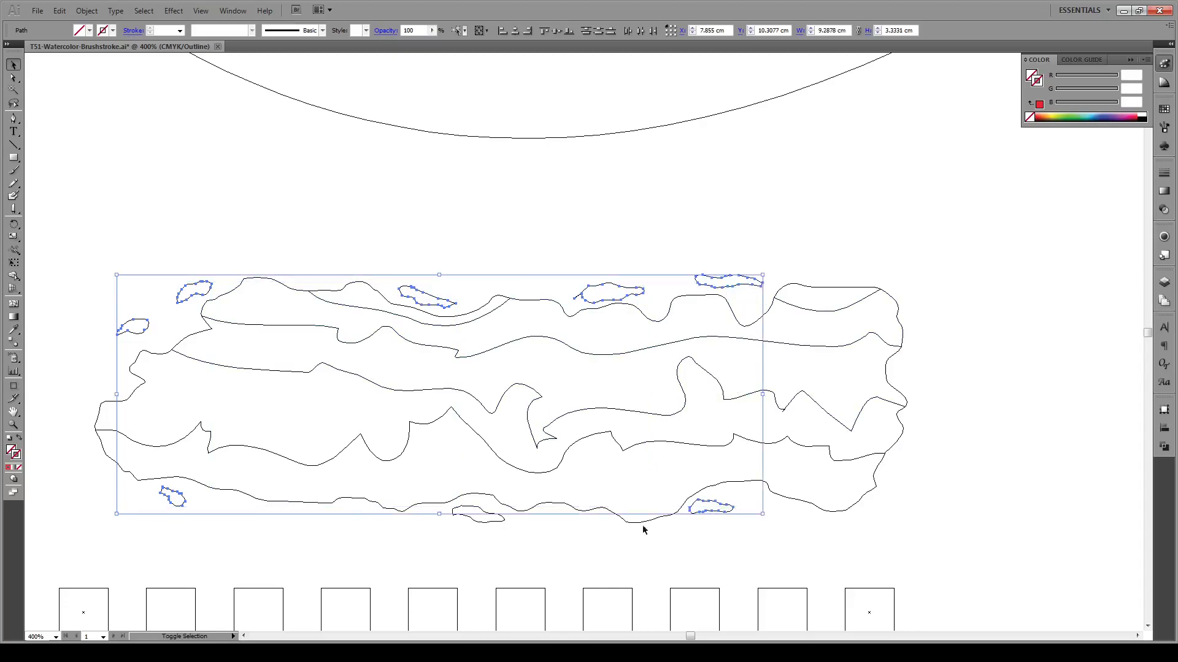
pyautogui.keyDown('shift'); pyautogui.click(481, 523); pyautogui.keyUp('shift')
pyautogui.hotkey('ctrl', 'y')
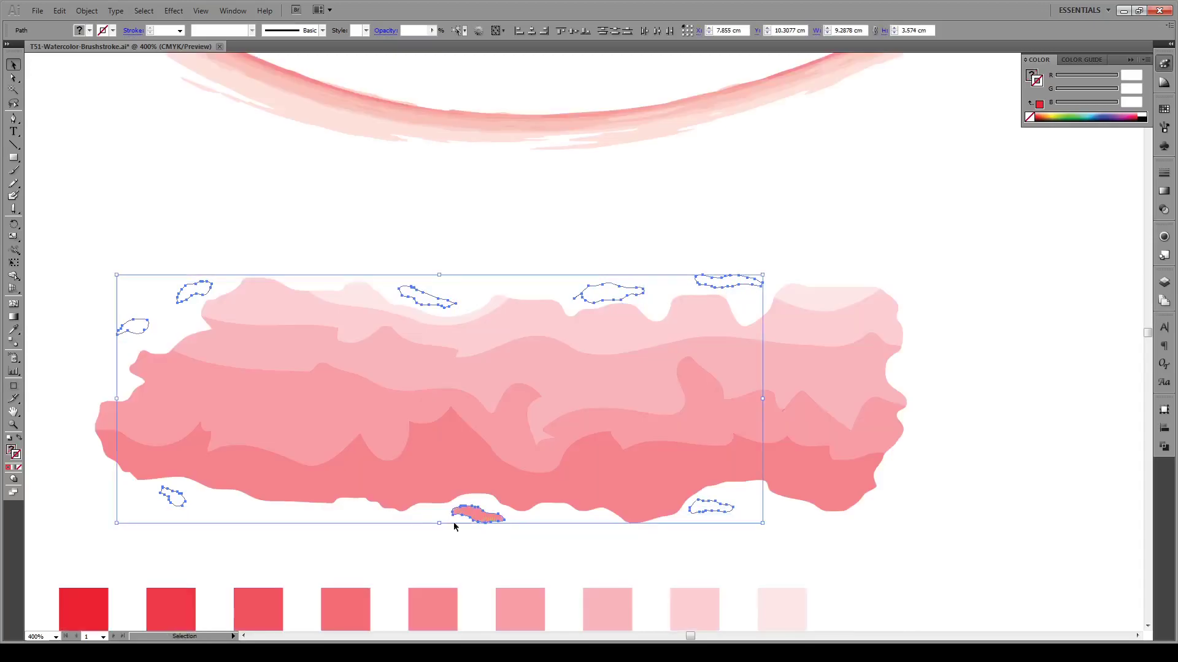
pyautogui.press('i')
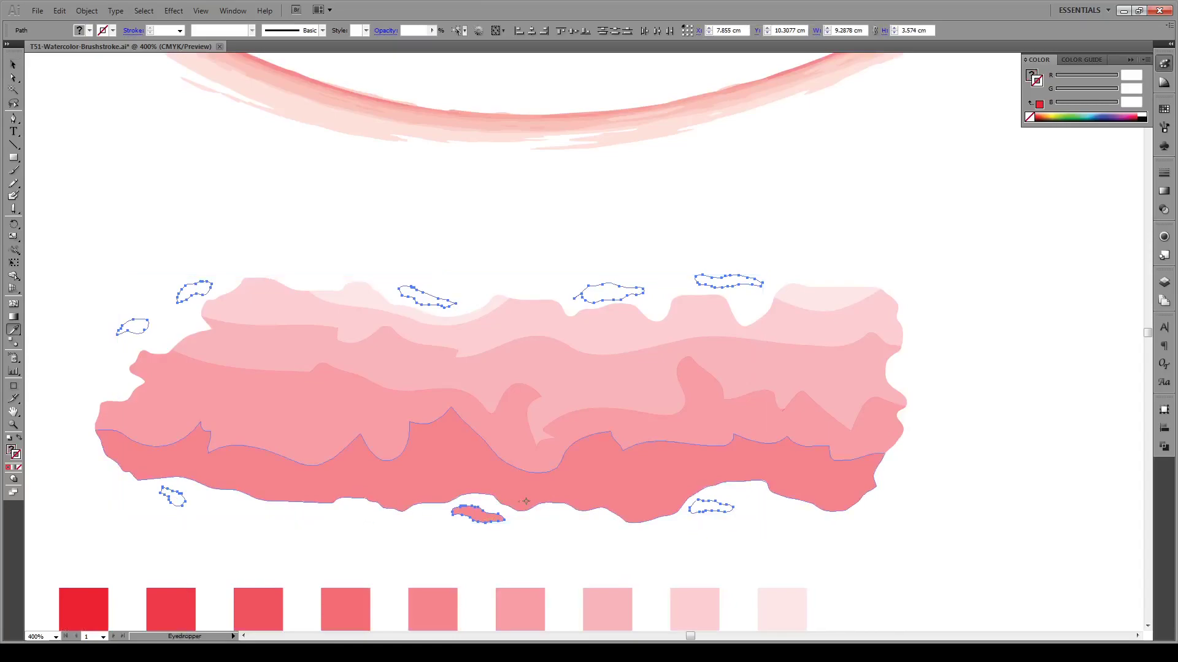
pyautogui.click(451, 480)
pyautogui.press('v')
pyautogui.hotkey('ctrl', 'shift', 'a')
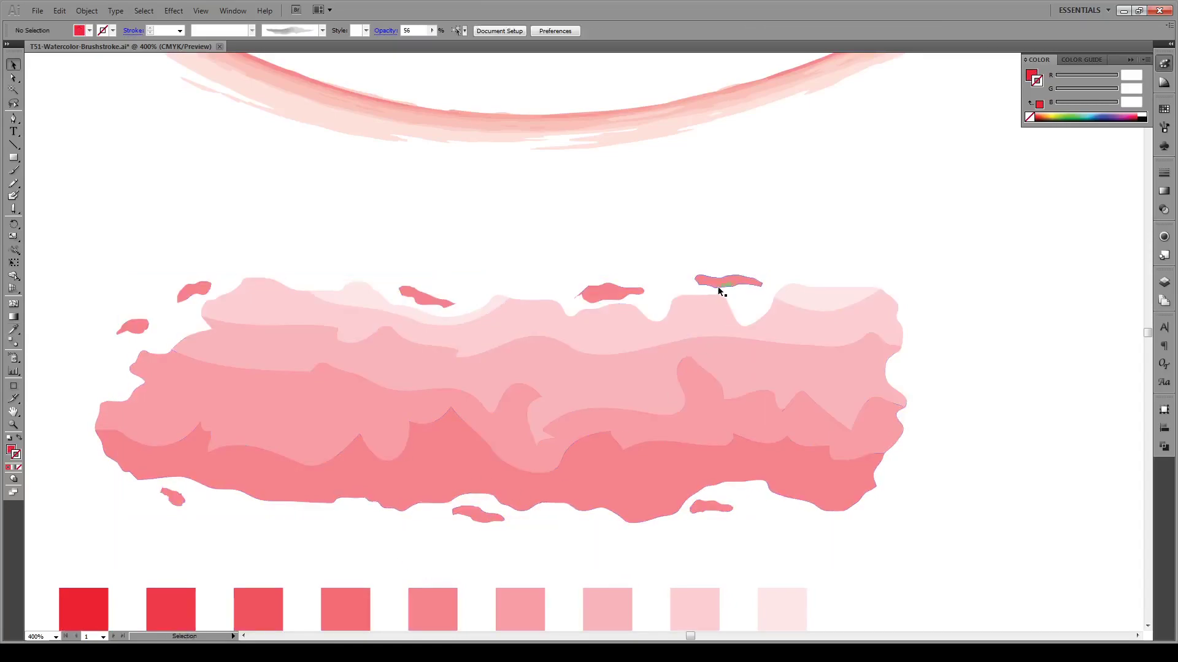
# Recolour the two rightmost blobs above the shape with a pale tint sampled from its upper edge.
pyautogui.click(718, 289)
pyautogui.keyDown('shift'); pyautogui.click(637, 296); pyautogui.keyUp('shift')
pyautogui.press('i')
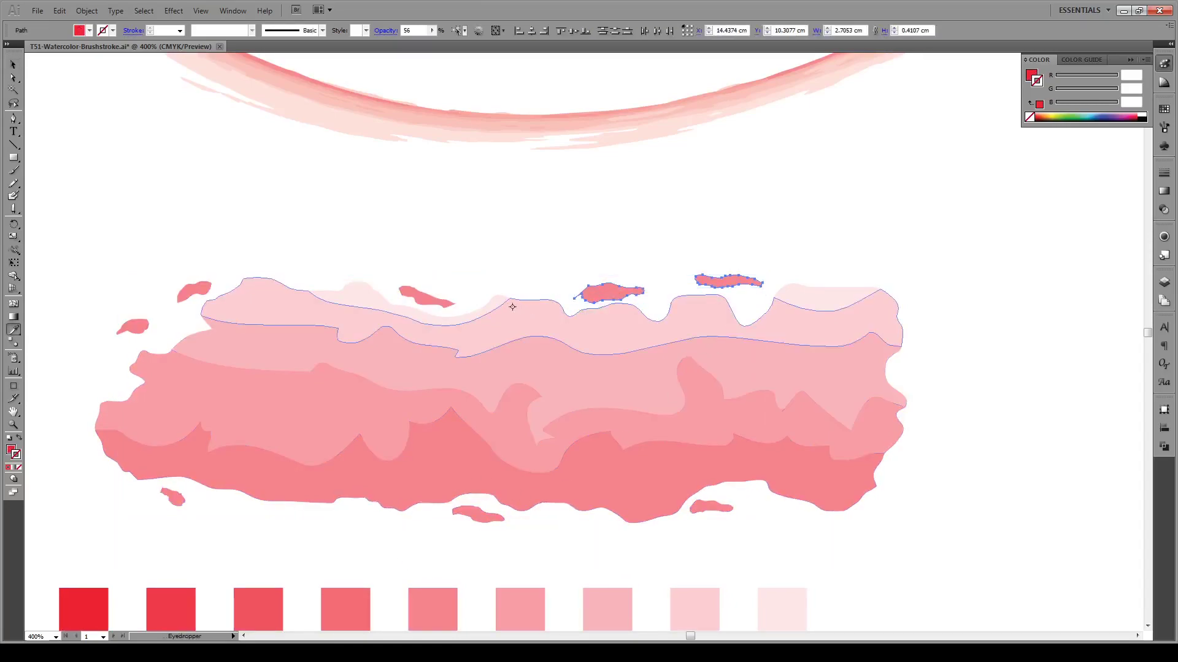
pyautogui.click(515, 306)
pyautogui.press('v')
# Match the third blob above the shape and the lower blob off its upper-left corner to the tints of their neighbouring bands.
pyautogui.click(429, 303)
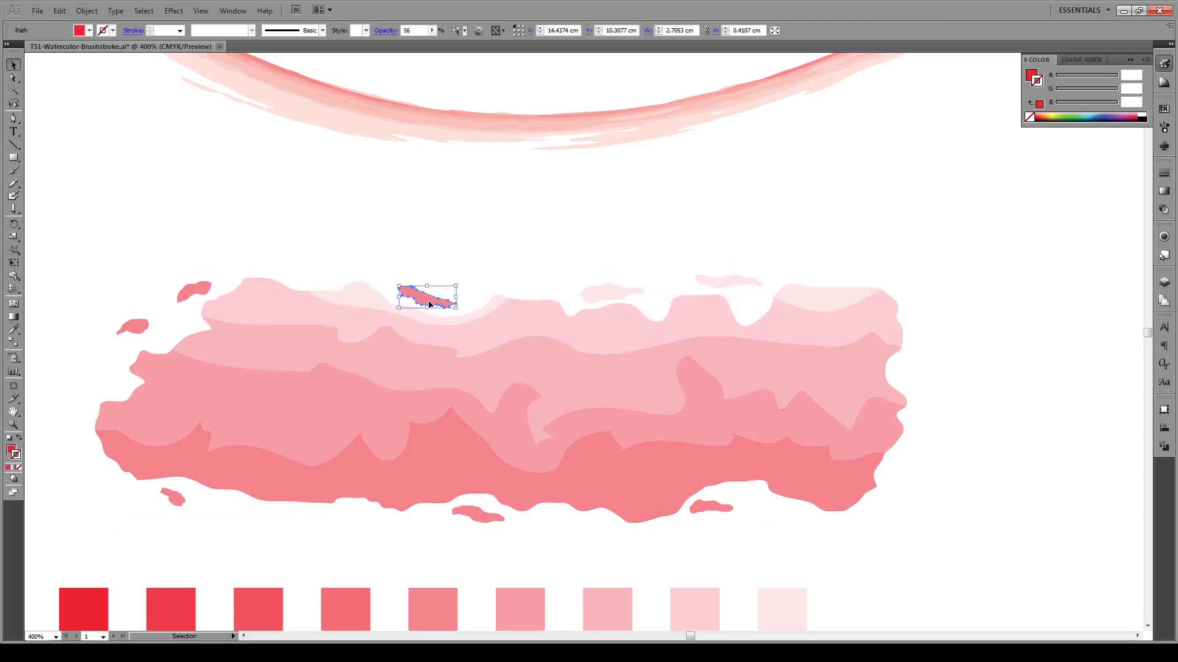
pyautogui.press('i')
pyautogui.click(513, 331)
pyautogui.press('v')
pyautogui.click(148, 330)
pyautogui.press('i')
pyautogui.click(225, 336)
# Recolour the blob nearest the shape's upper-left corner with the 22% opacity tint of the adjoining band.
pyautogui.press('v')
pyautogui.click(212, 287)
pyautogui.keyDown('shift'); pyautogui.click(255, 292); pyautogui.keyUp('shift')
pyautogui.press('i')
pyautogui.click(253, 299)
pyautogui.press('v')
pyautogui.click(276, 237)
# Select the whole layered brushstroke with its blobs and start a new Art Brush from it.
pyautogui.hotkey('ctrl', '-')
pyautogui.hotkey('ctrl', '-')
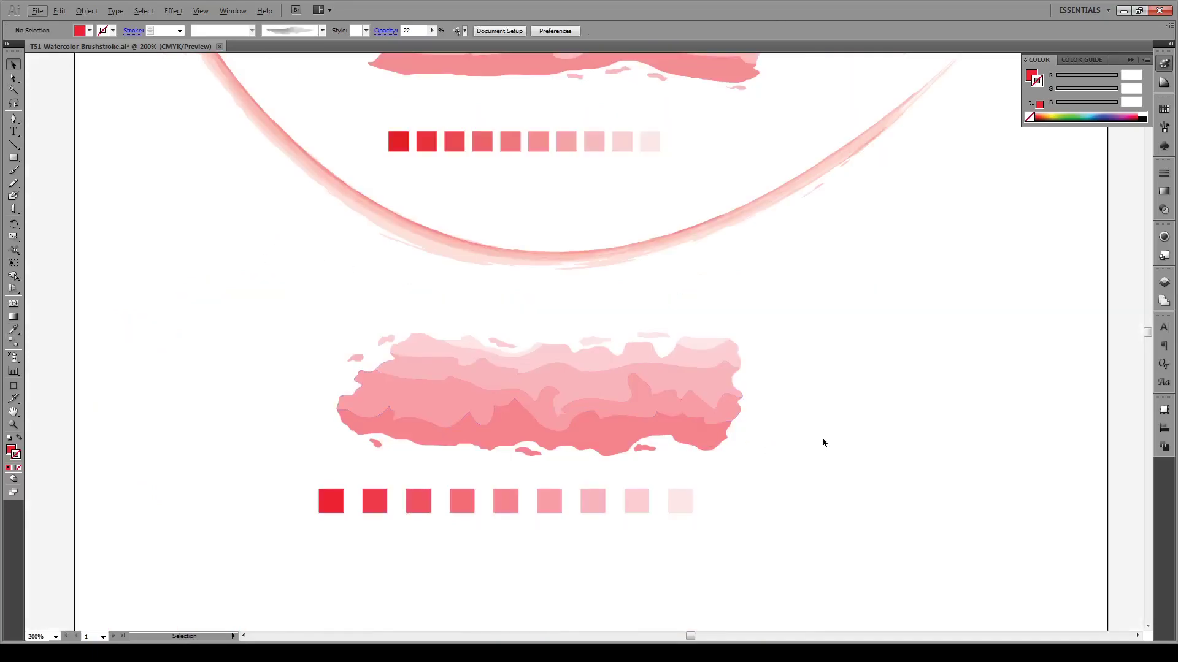
pyautogui.moveTo(769, 355)
pyautogui.mouseDown()
pyautogui.moveTo(542, 423)
pyautogui.moveTo(318, 463)
pyautogui.mouseUp()
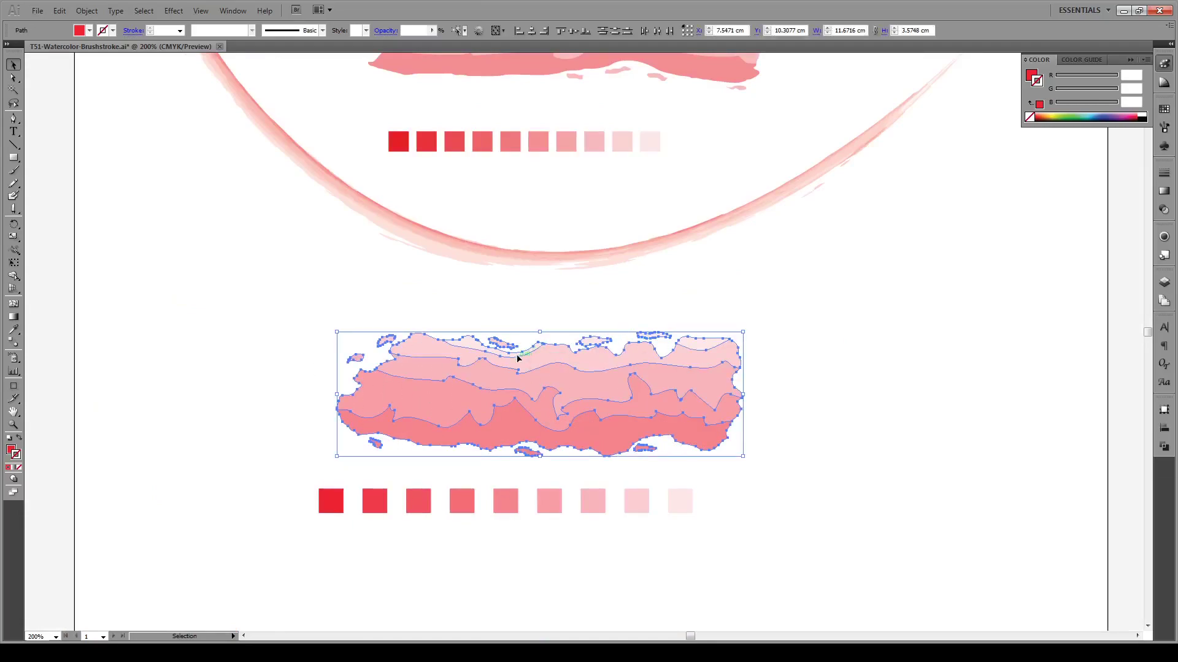
pyautogui.click(1164, 127)
pyautogui.moveTo(514, 405)
pyautogui.mouseDown()
pyautogui.moveTo(585, 404)
pyautogui.moveTo(994, 239)
pyautogui.moveTo(1053, 191)
pyautogui.mouseUp()
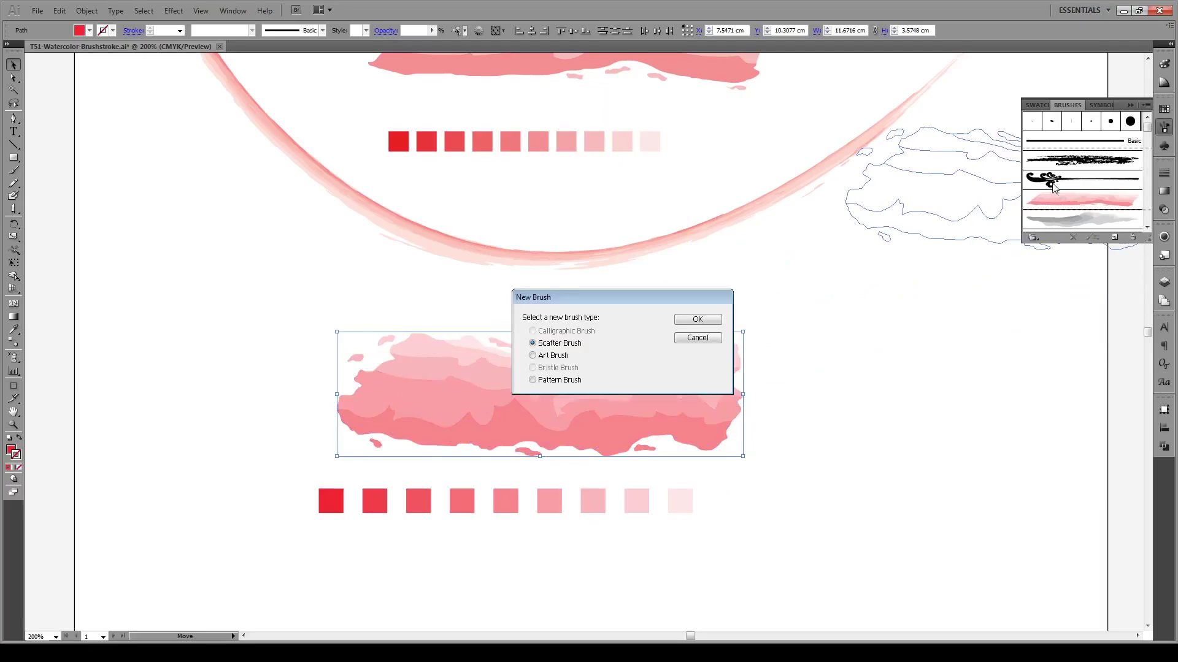
pyautogui.click(554, 360)
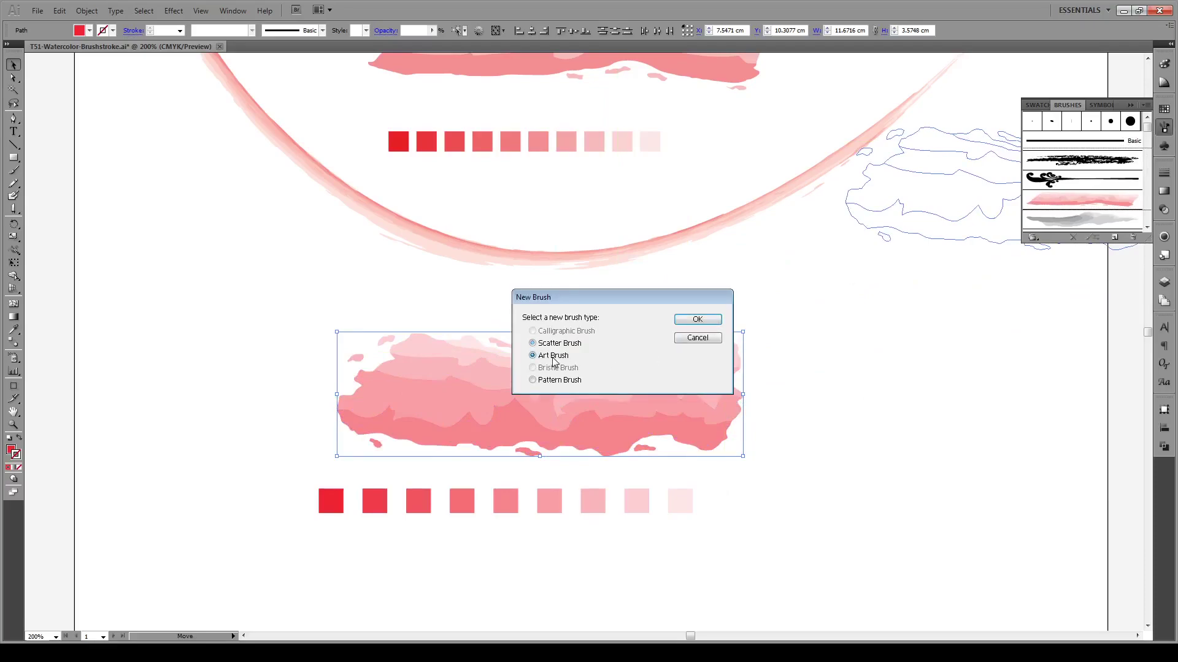
pyautogui.click(697, 320)
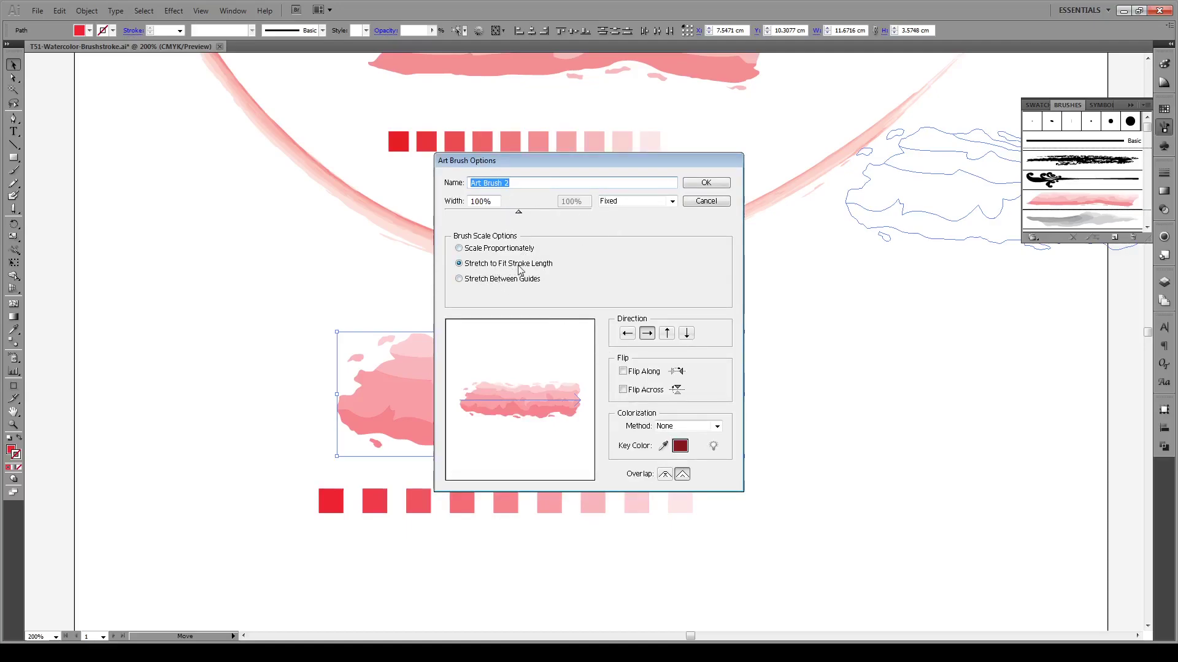
# Set the art brush's colorization method to Tints, then create the brush and deselect the artwork.
pyautogui.click(669, 427)
pyautogui.click(668, 443)
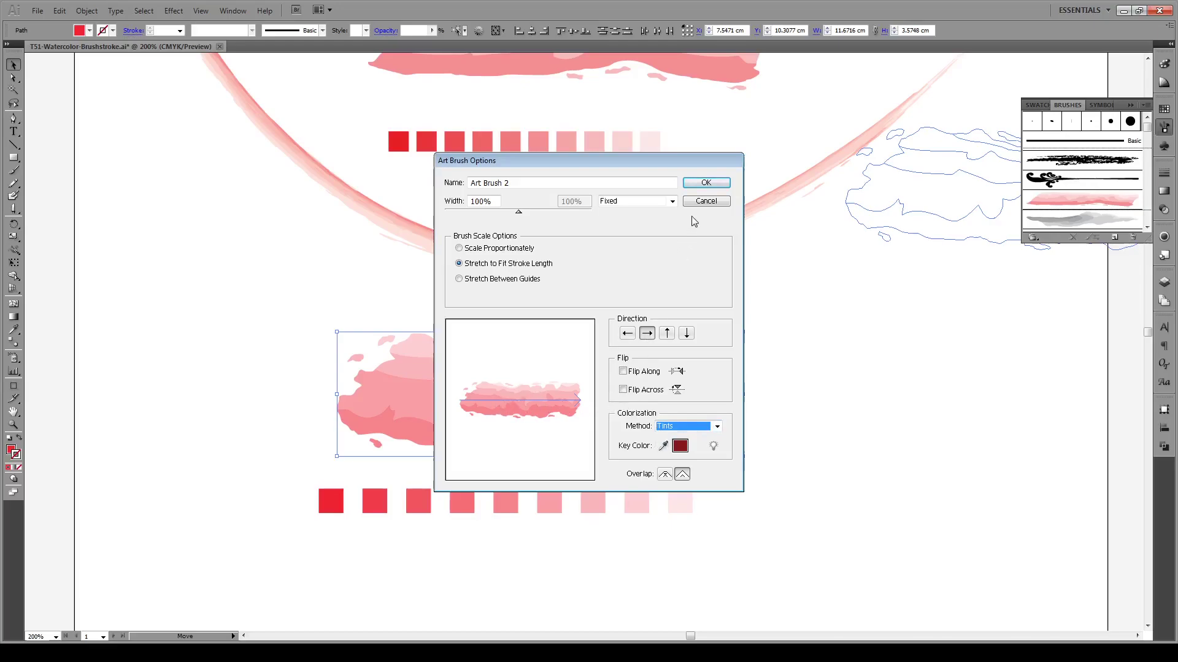
pyautogui.click(706, 186)
pyautogui.click(485, 329)
# Draw a winding open path about 27 cm wide and 11 cm high with the Pen tool below the tint squares.
pyautogui.hotkey('ctrl', '1')
pyautogui.scroll(-1, 613, 368)
pyautogui.scroll(-2, 295, 321)
pyautogui.scroll(-1, 426, 402)
pyautogui.click(13, 119)
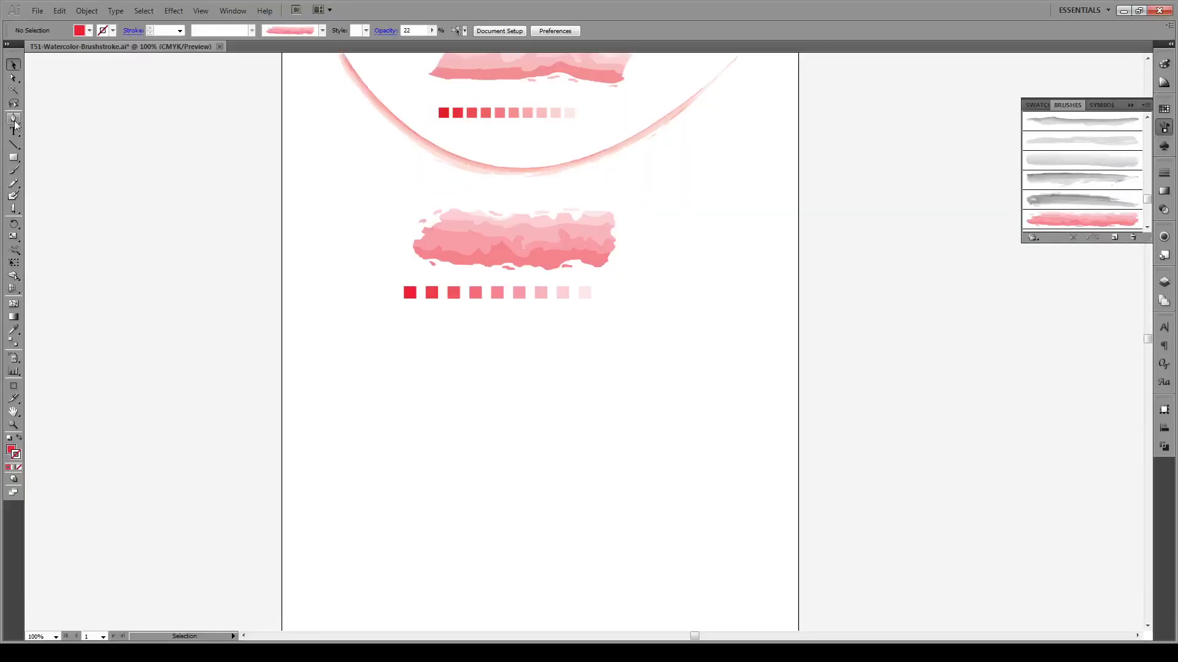
pyautogui.click(323, 325)
pyautogui.moveTo(332, 441); pyautogui.dragTo(403, 472)
pyautogui.moveTo(508, 446); pyautogui.dragTo(570, 396)
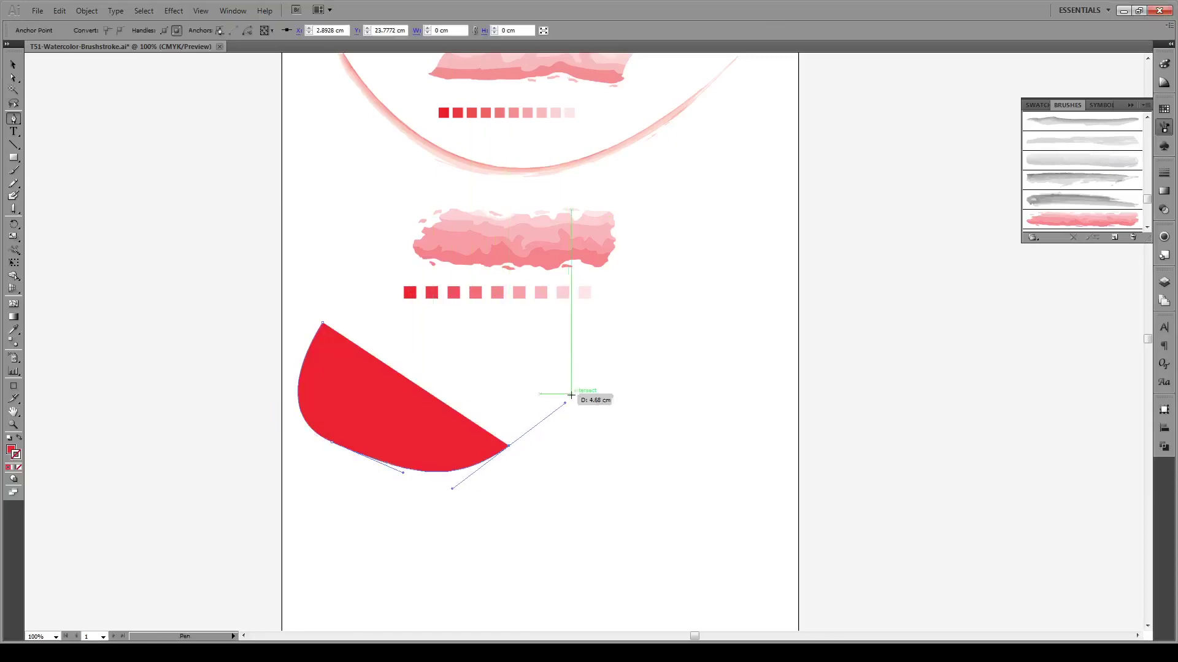
pyautogui.moveTo(555, 337); pyautogui.dragTo(708, 351)
pyautogui.moveTo(763, 412); pyautogui.dragTo(754, 465)
pyautogui.moveTo(667, 512); pyautogui.dragTo(607, 505)
pyautogui.moveTo(509, 512); pyautogui.dragTo(474, 513)
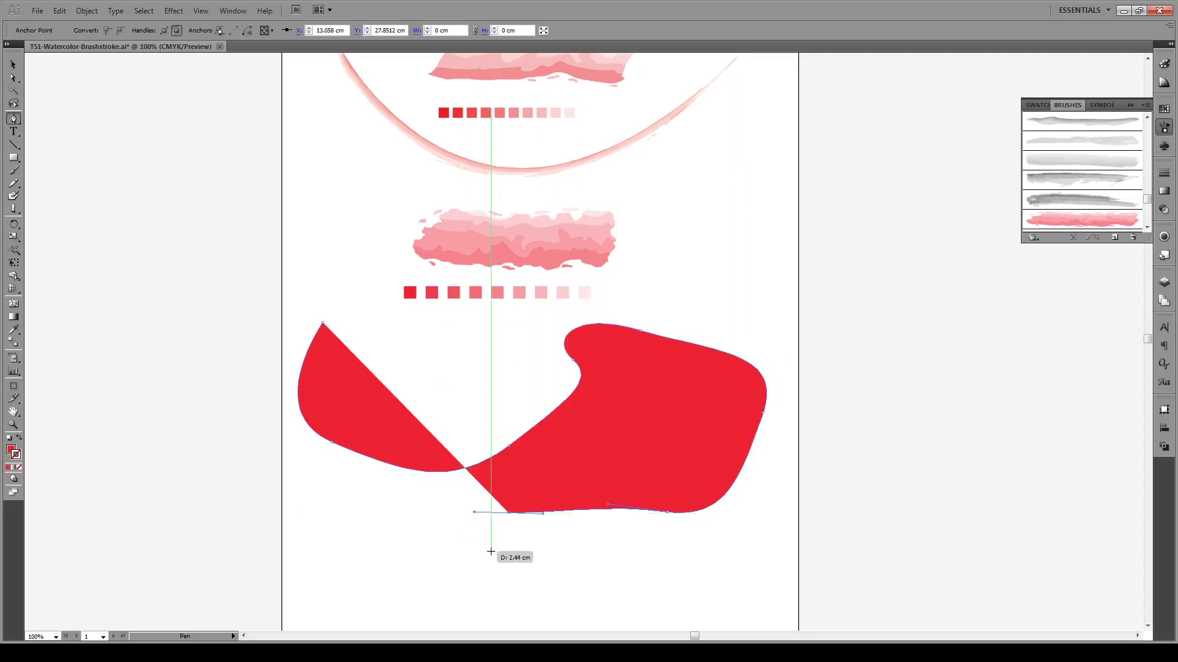
# Swap the winding path's fill and stroke so only the red stroke remains, and apply the new watercolor art brush to it.
pyautogui.press('v')
pyautogui.click(18, 439)
pyautogui.click(597, 429)
pyautogui.click(551, 411)
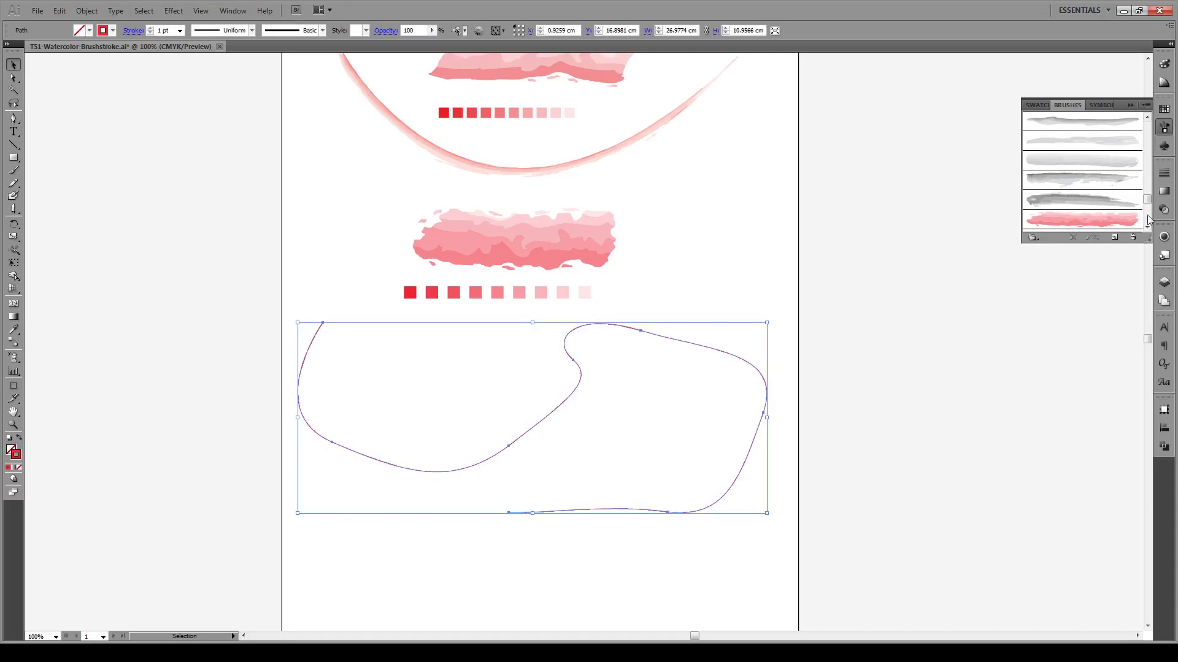
pyautogui.moveTo(1147, 204); pyautogui.dragTo(1151, 246)
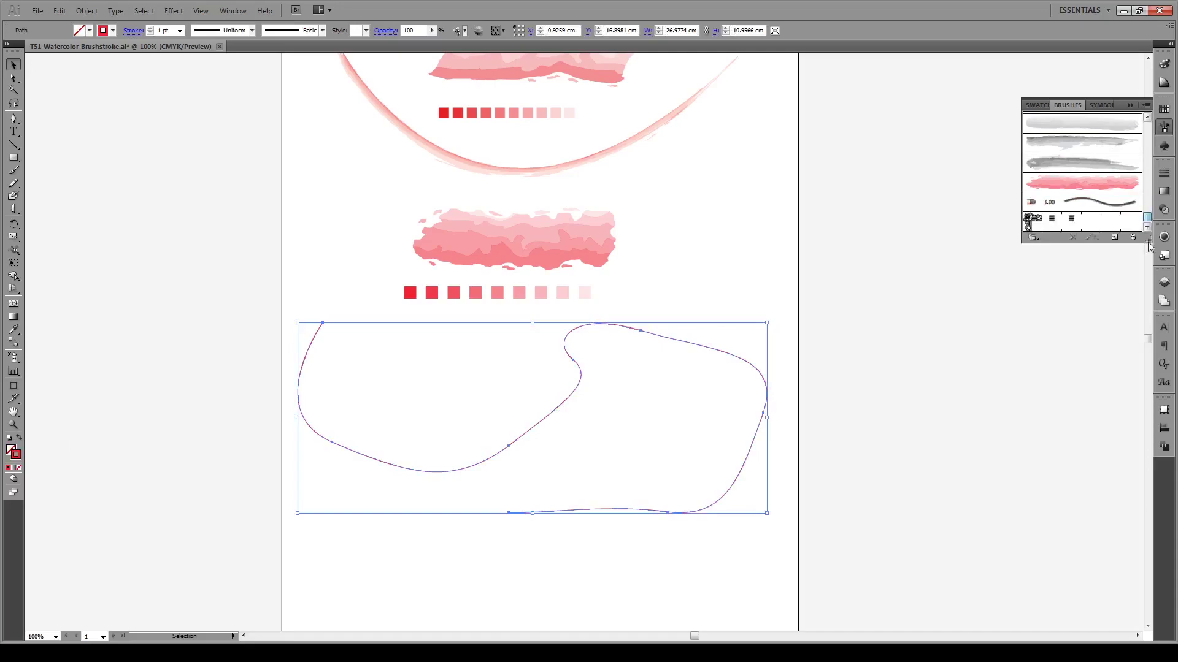
pyautogui.click(1097, 184)
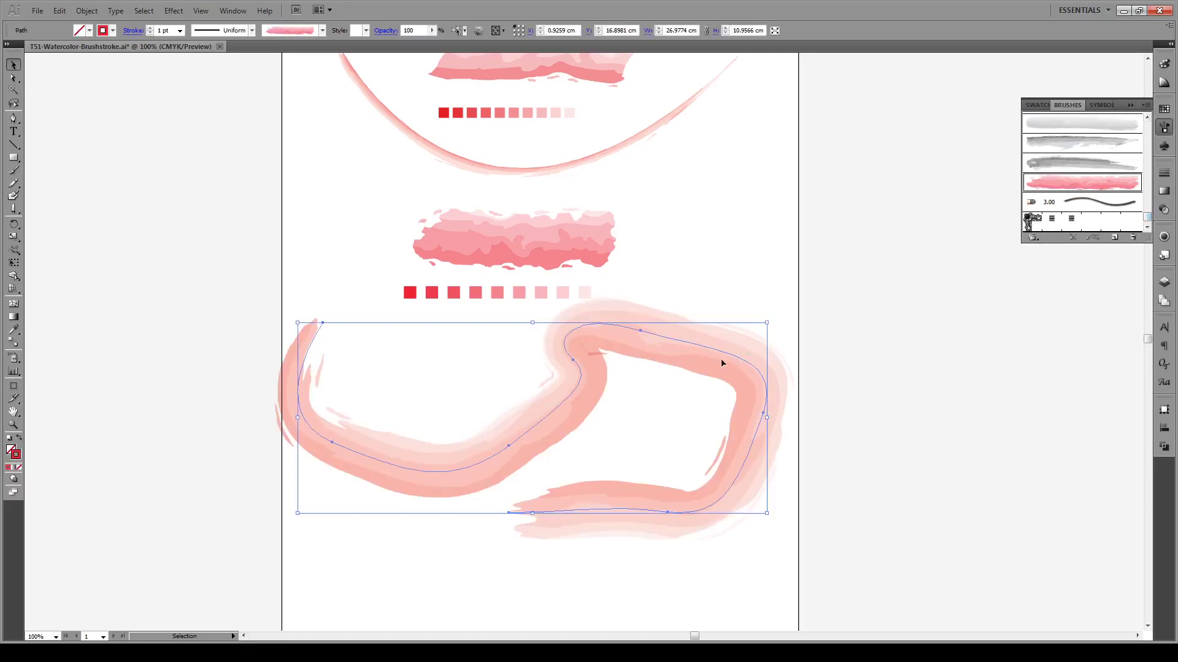
# Reduce the winding path's stroke weight to 0.5 pt and further to 0.25 pt, then deselect it.
pyautogui.click(179, 31)
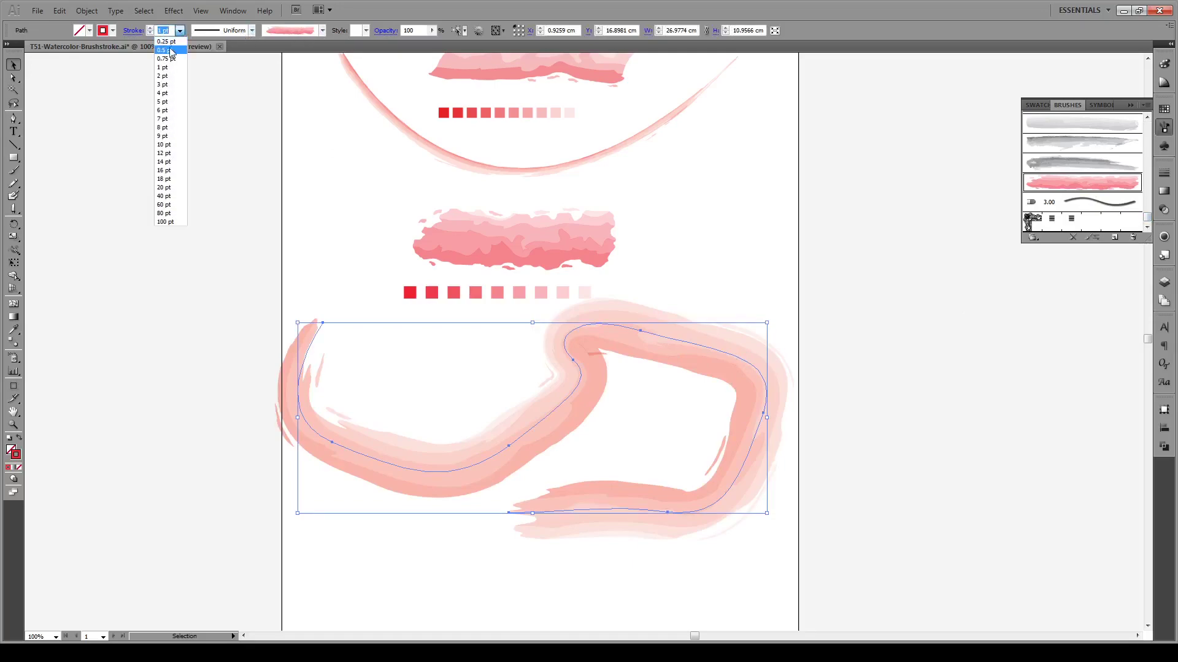
pyautogui.click(166, 51)
pyautogui.click(180, 31)
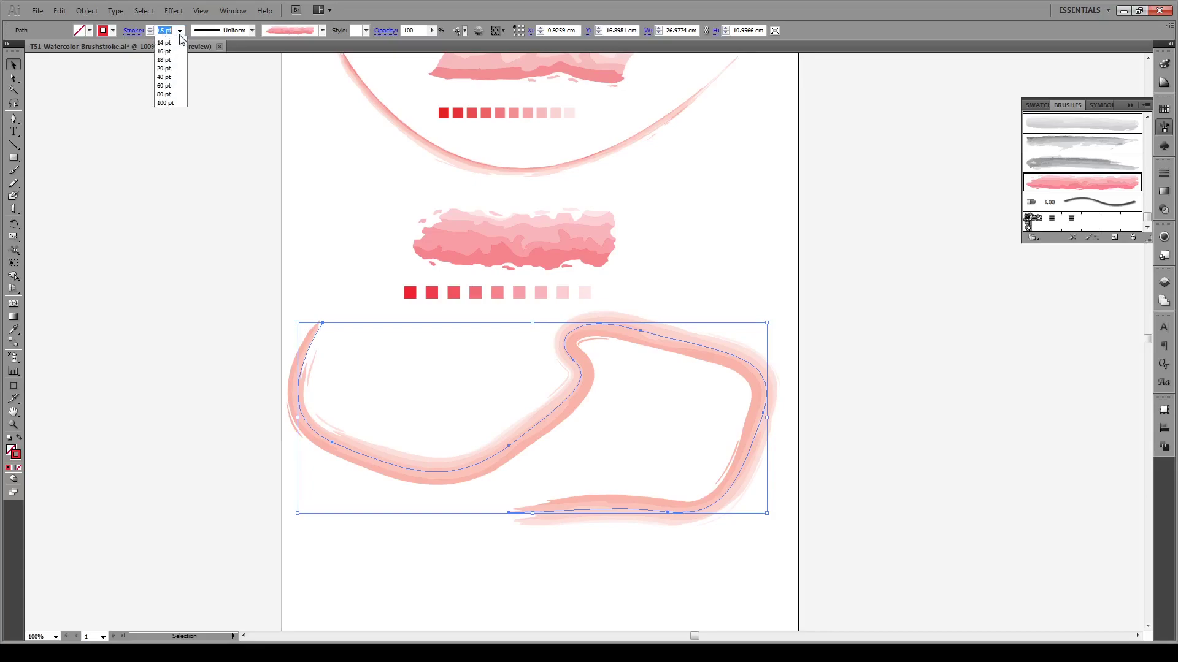
pyautogui.click(165, 43)
pyautogui.click(396, 345)
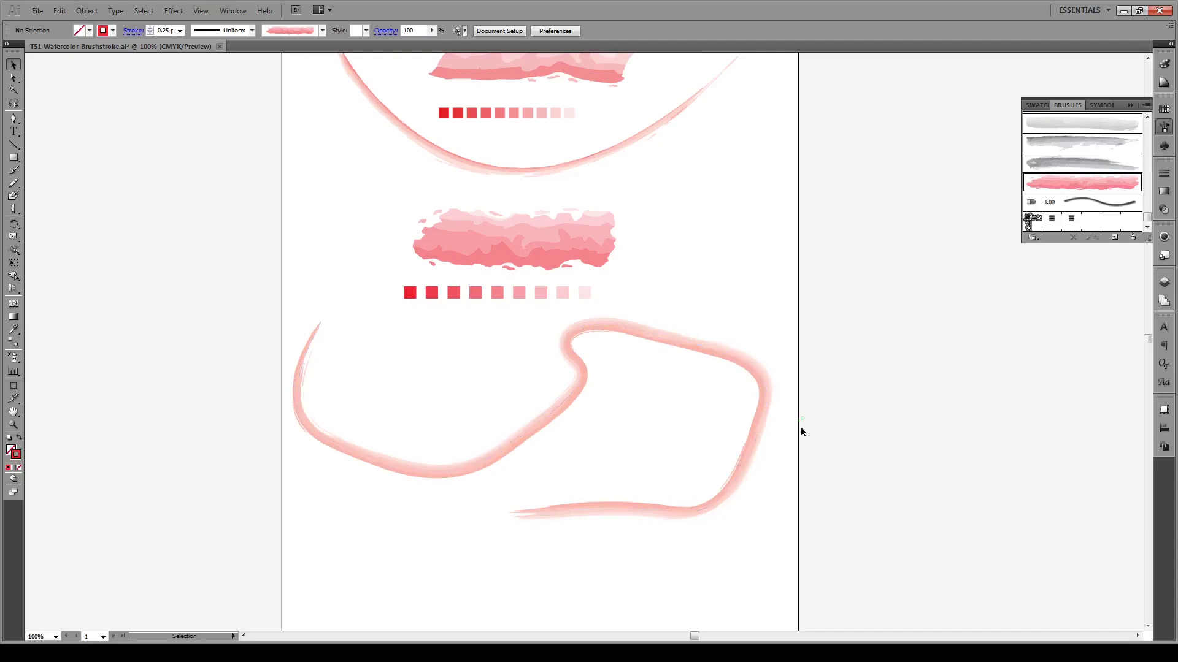
pyautogui.keyDown('alt'); pyautogui.scroll(1, 573, 527); pyautogui.keyUp('alt')
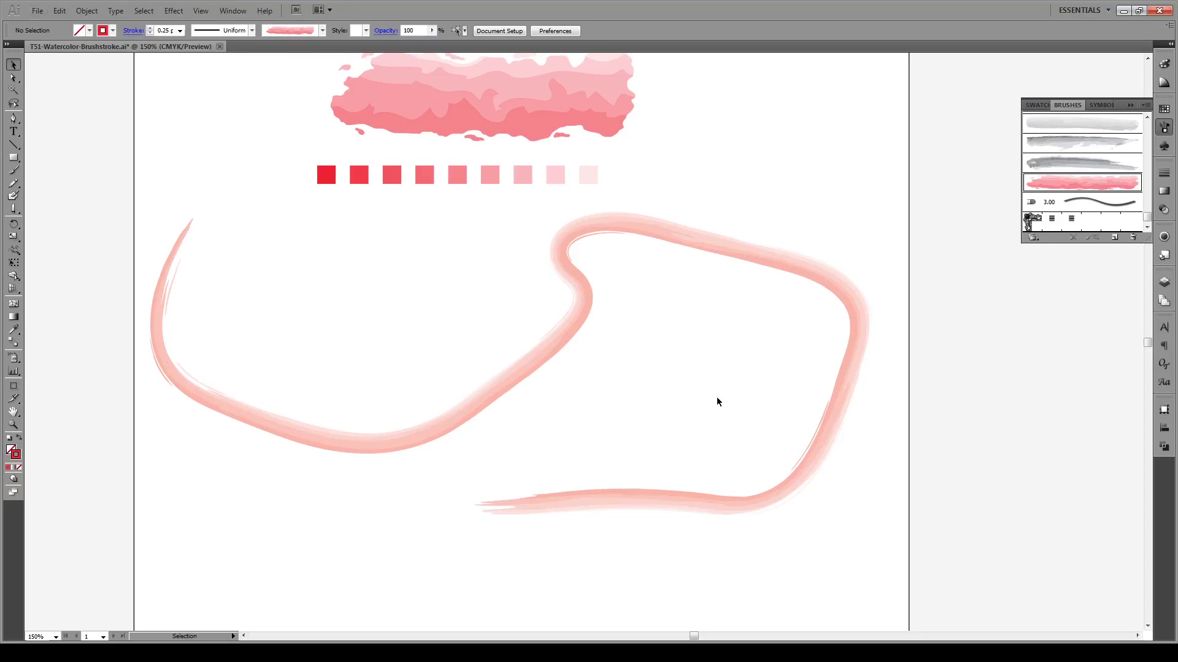
pyautogui.scroll(-1, 753, 406)
pyautogui.scroll(3, 752, 406)
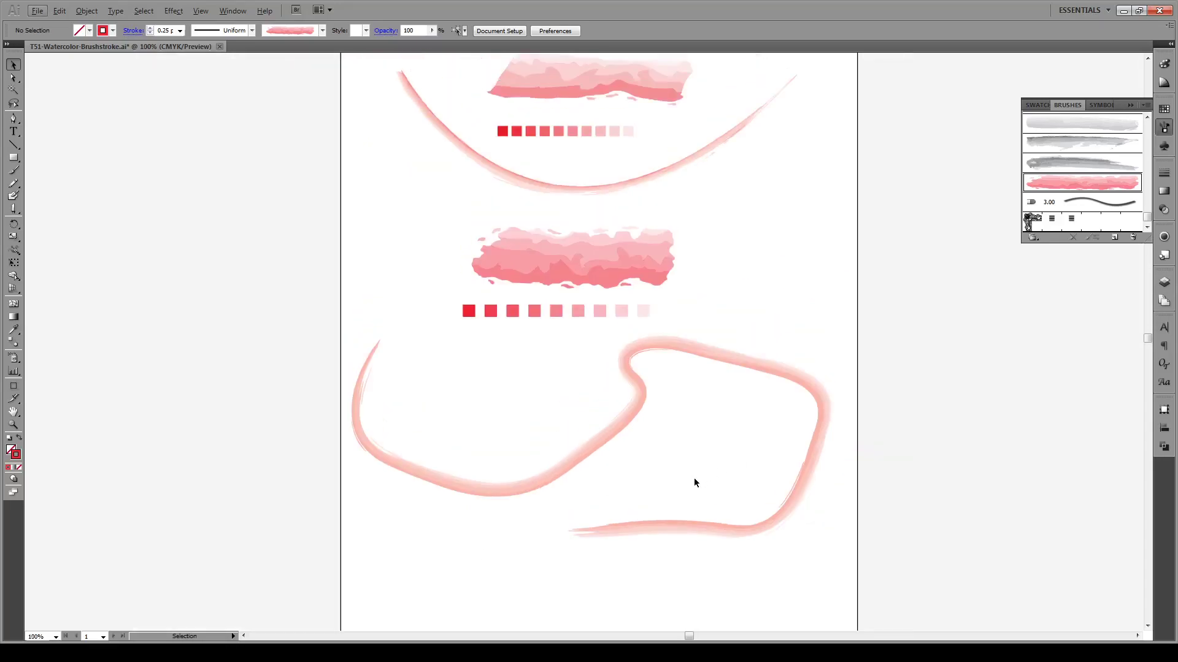